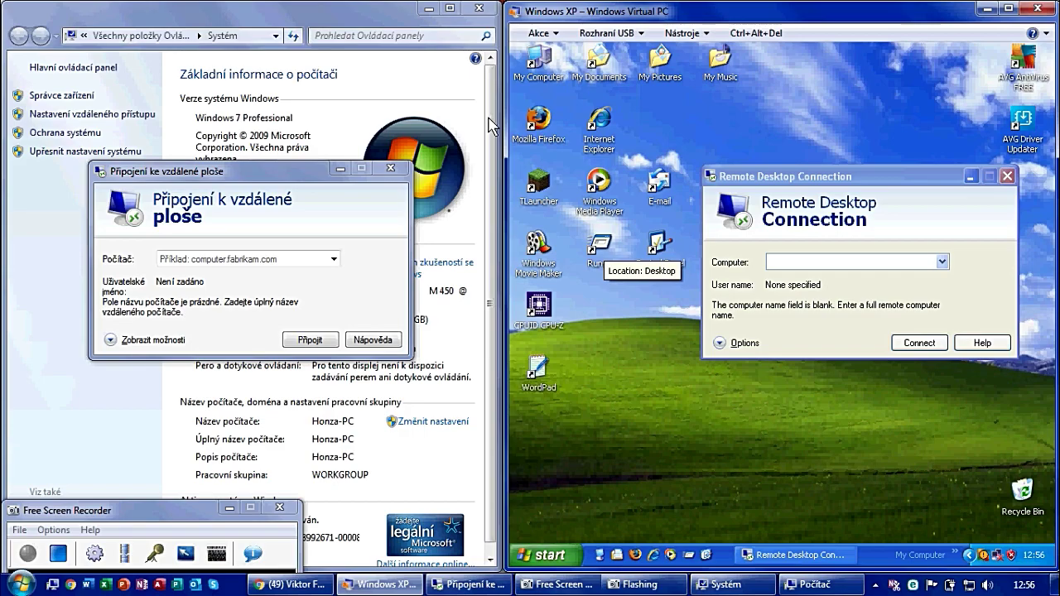
{"action": "left_click", "coordinate": [22, 583]}
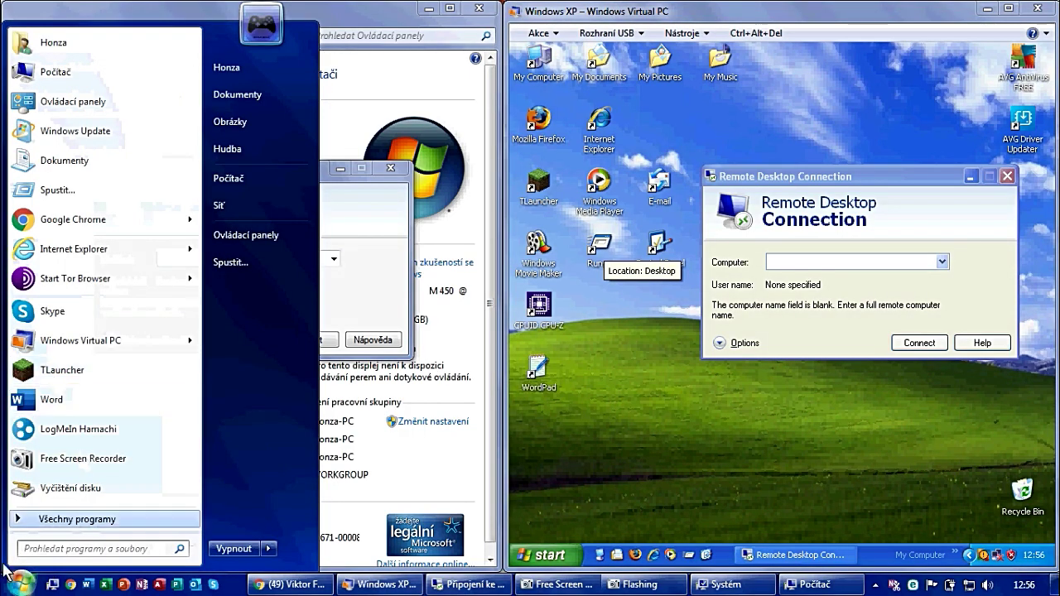
{"action": "left_click", "coordinate": [22, 583]}
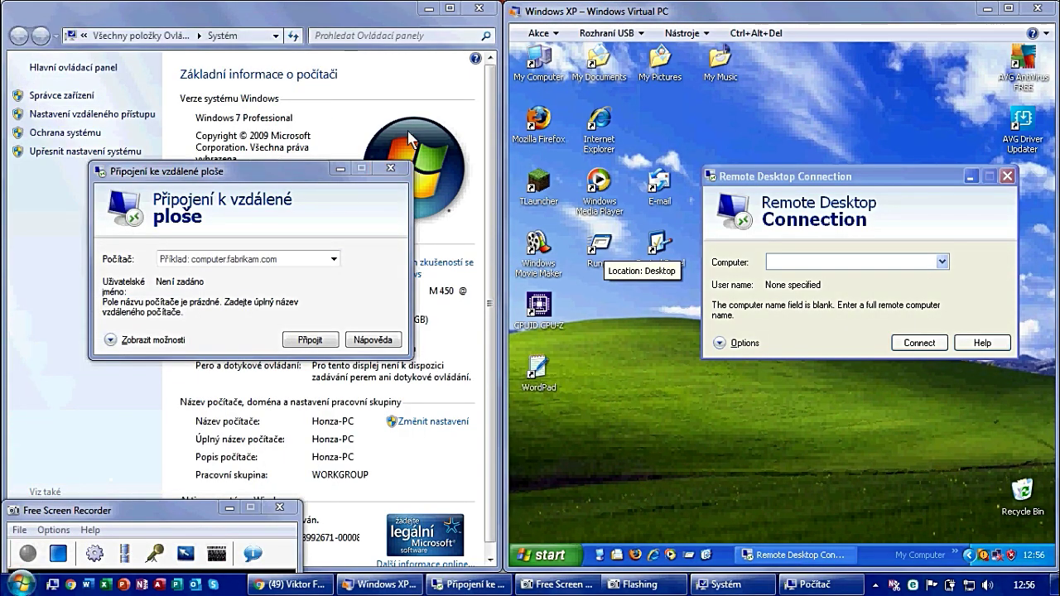
{"action": "left_click", "coordinate": [729, 121]}
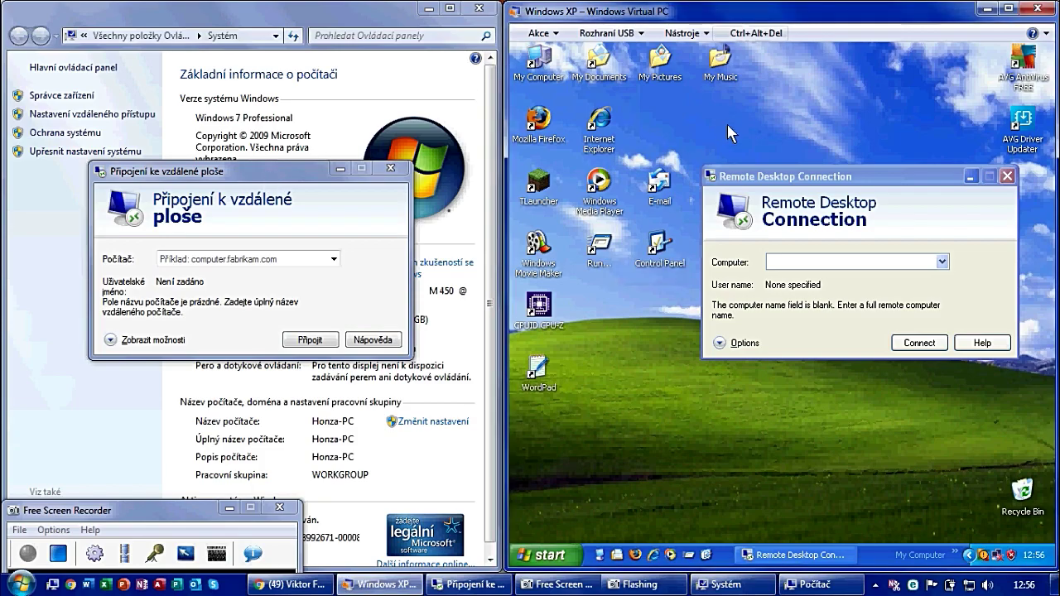
{"action": "left_click", "coordinate": [563, 559]}
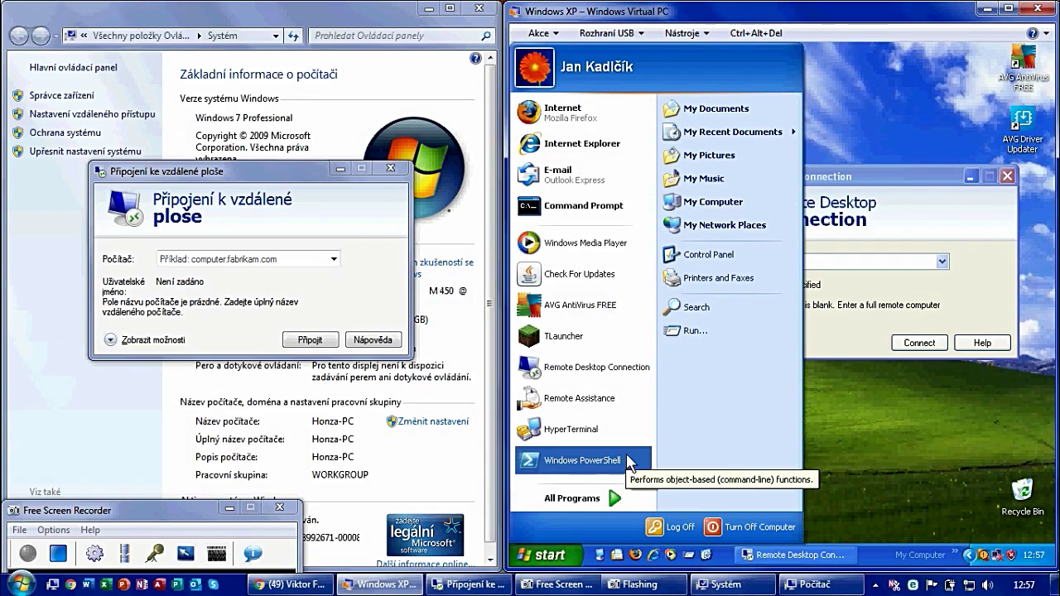
{"action": "left_click", "coordinate": [762, 526]}
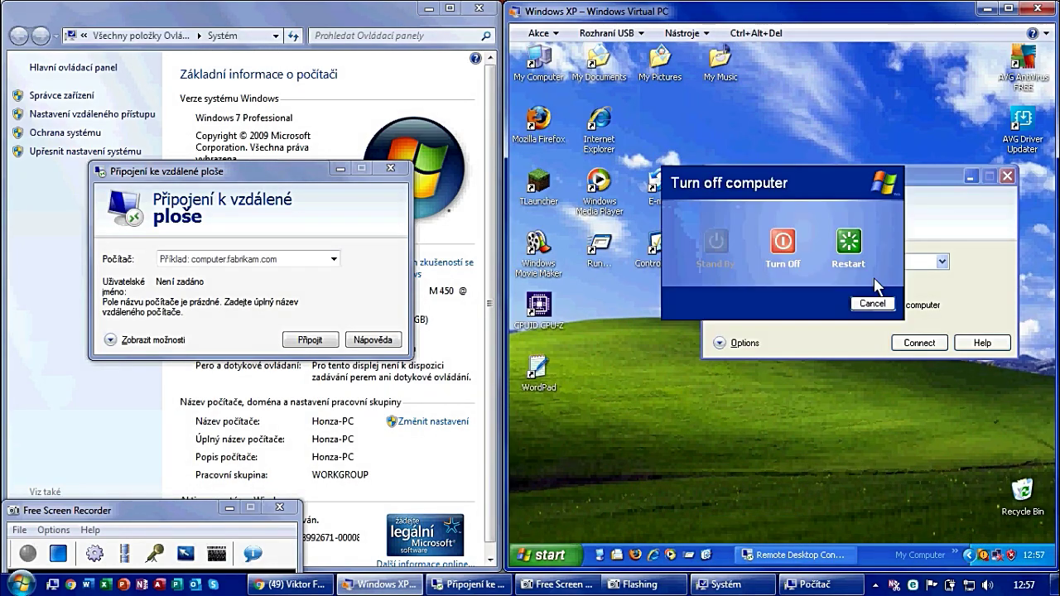
{"action": "left_click", "coordinate": [871, 315]}
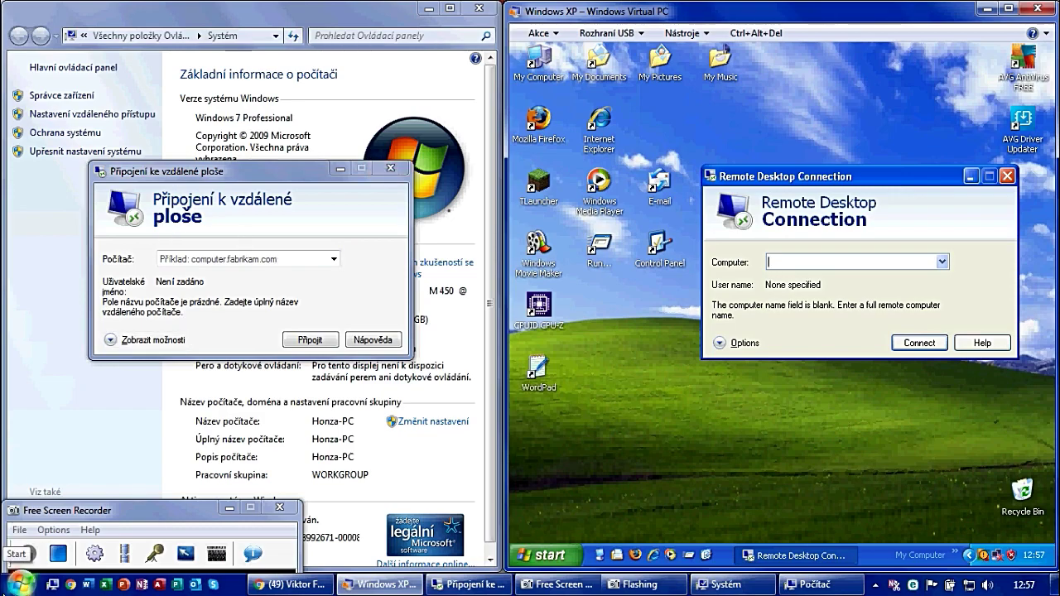
Step: Find Připojení ke vzdálené ploše among the Windows 7 programs, launch a second window of it, and close that window
{"action": "left_click", "coordinate": [22, 580]}
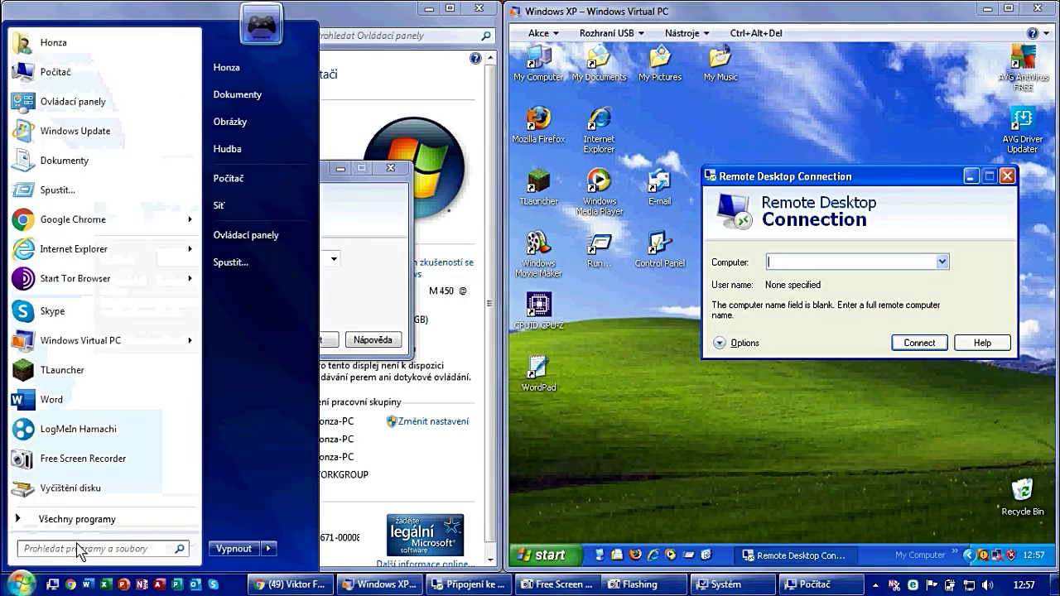
{"action": "type", "text": "p"}
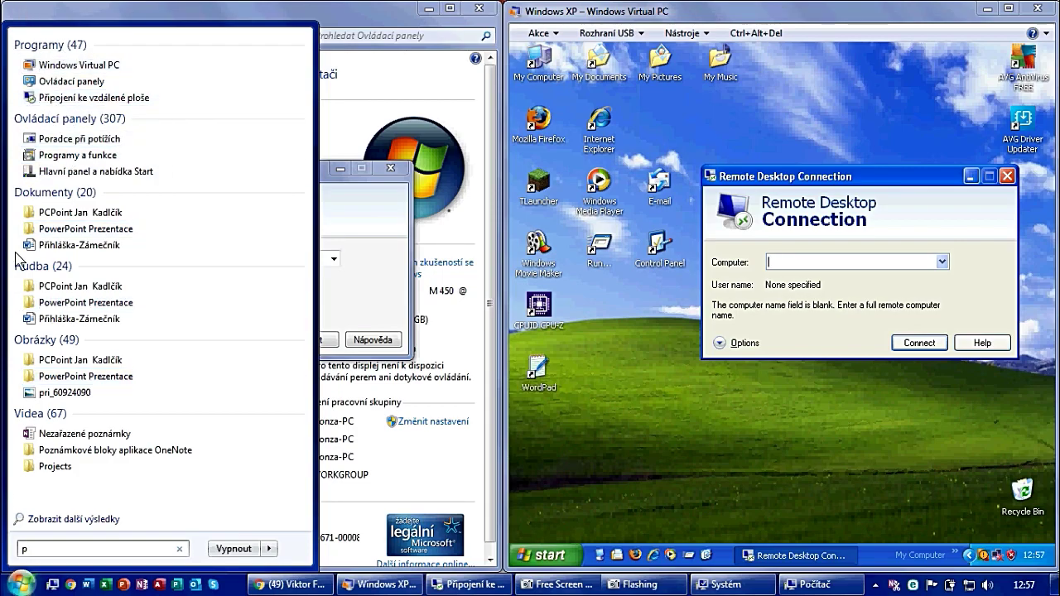
{"action": "left_click", "coordinate": [110, 98]}
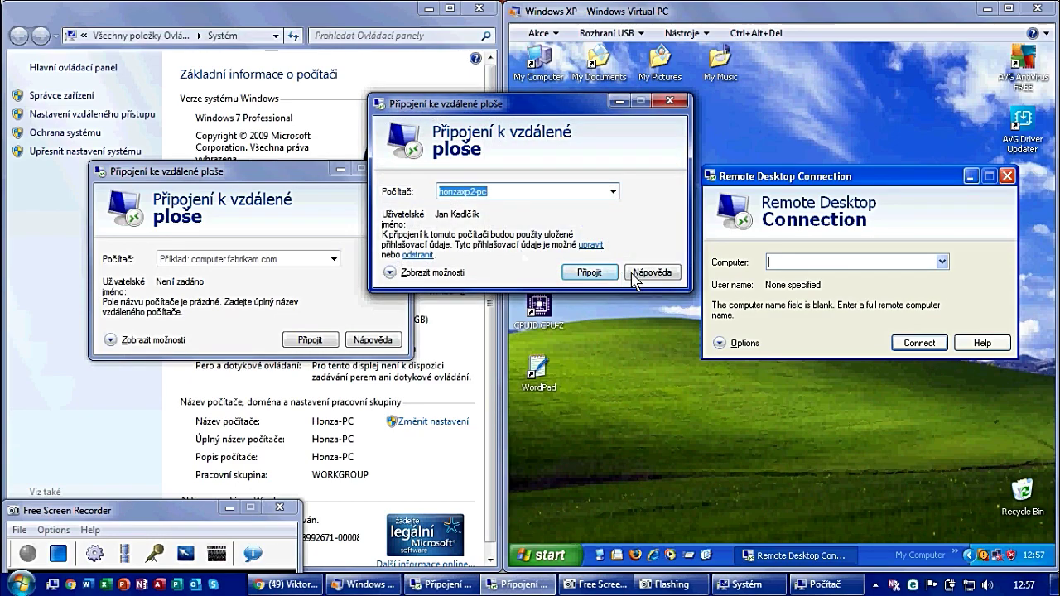
{"action": "left_click", "coordinate": [672, 101]}
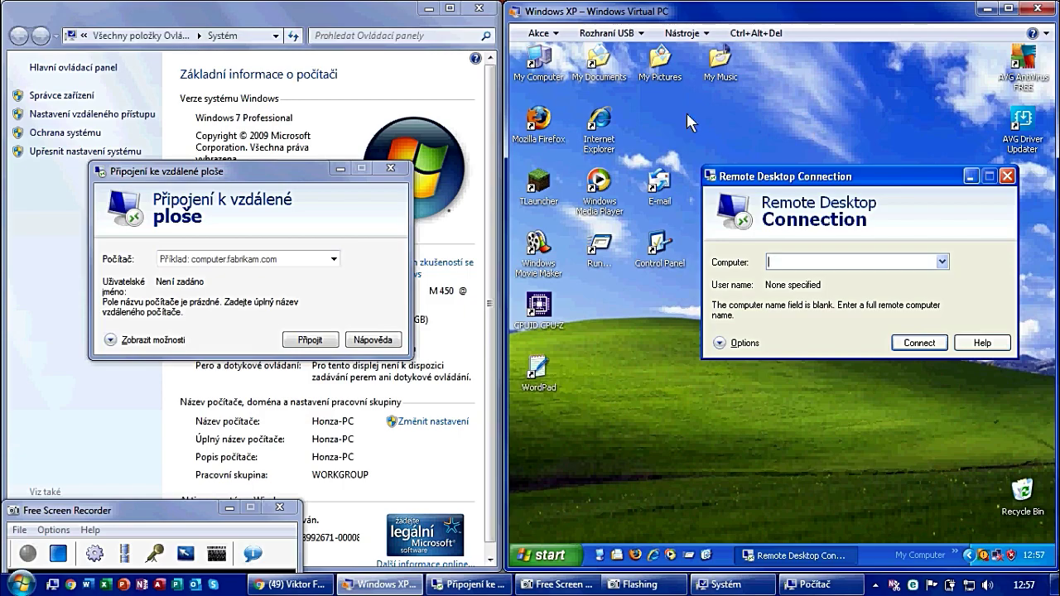
Step: Close the Remote Desktop Connection window inside the Windows XP virtual machine
{"action": "left_click", "coordinate": [530, 554]}
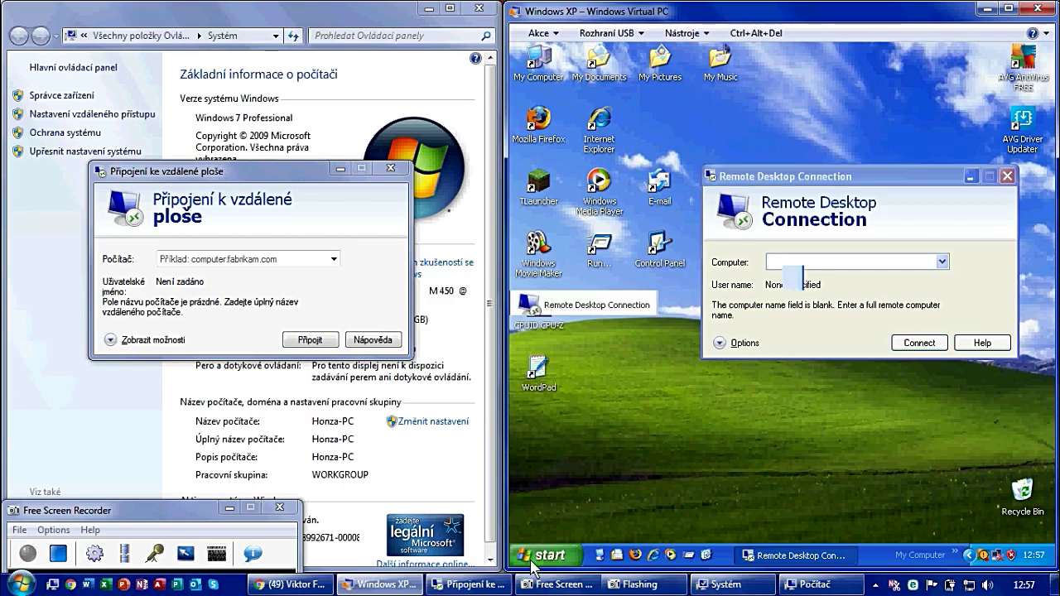
{"action": "left_click", "coordinate": [908, 419]}
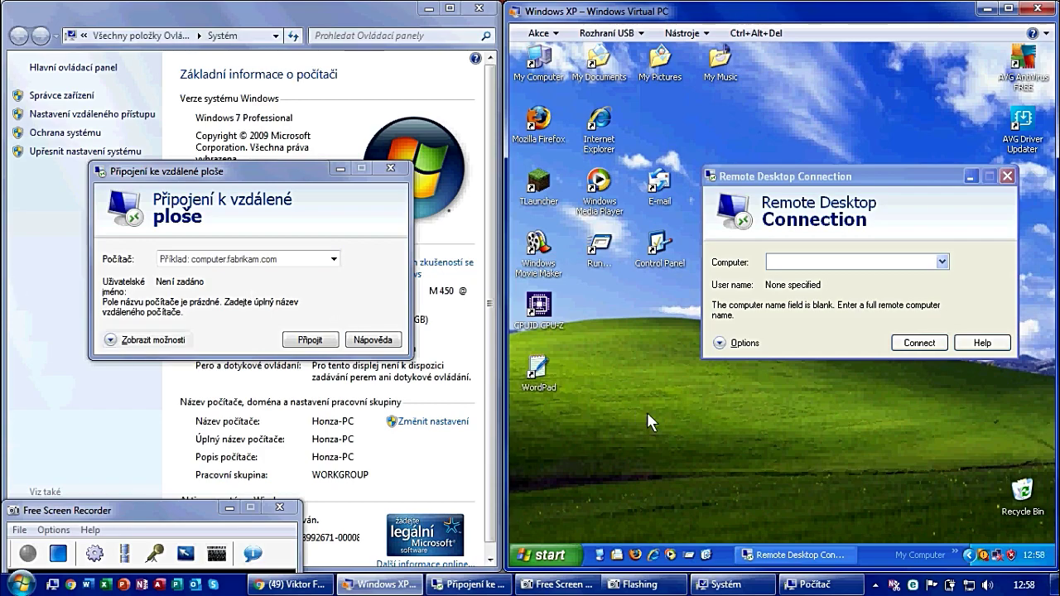
{"action": "left_click", "coordinate": [1006, 177]}
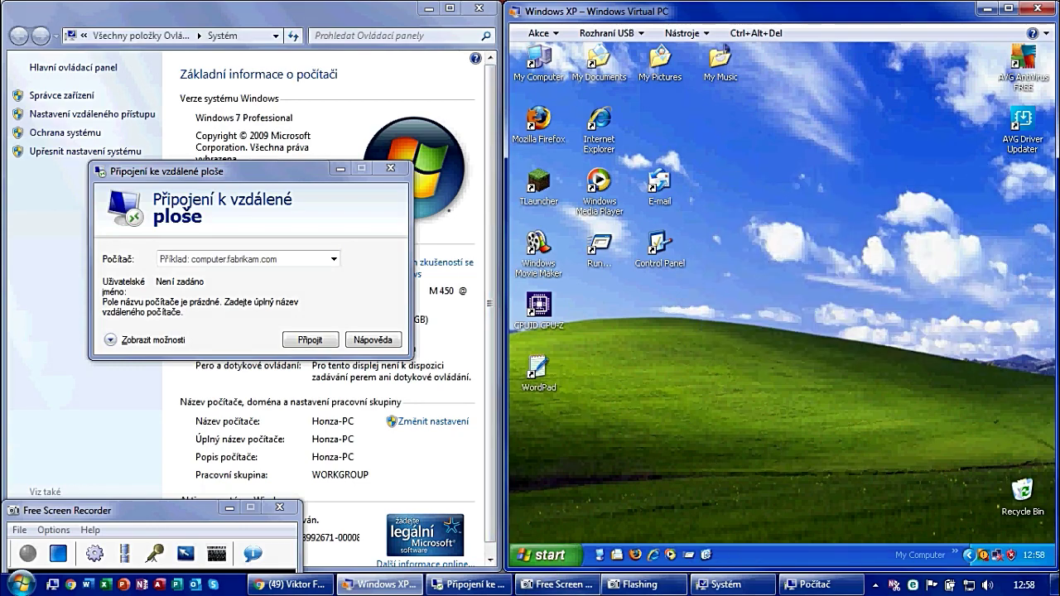
{"action": "right_click", "coordinate": [540, 65]}
{"action": "left_click", "coordinate": [591, 266]}
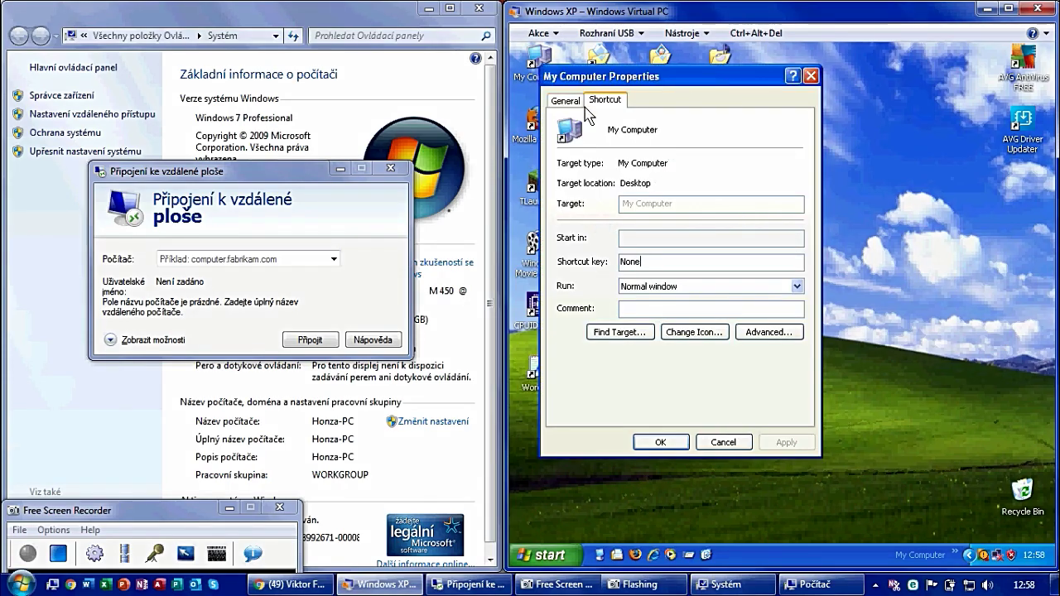
{"action": "left_click", "coordinate": [567, 101]}
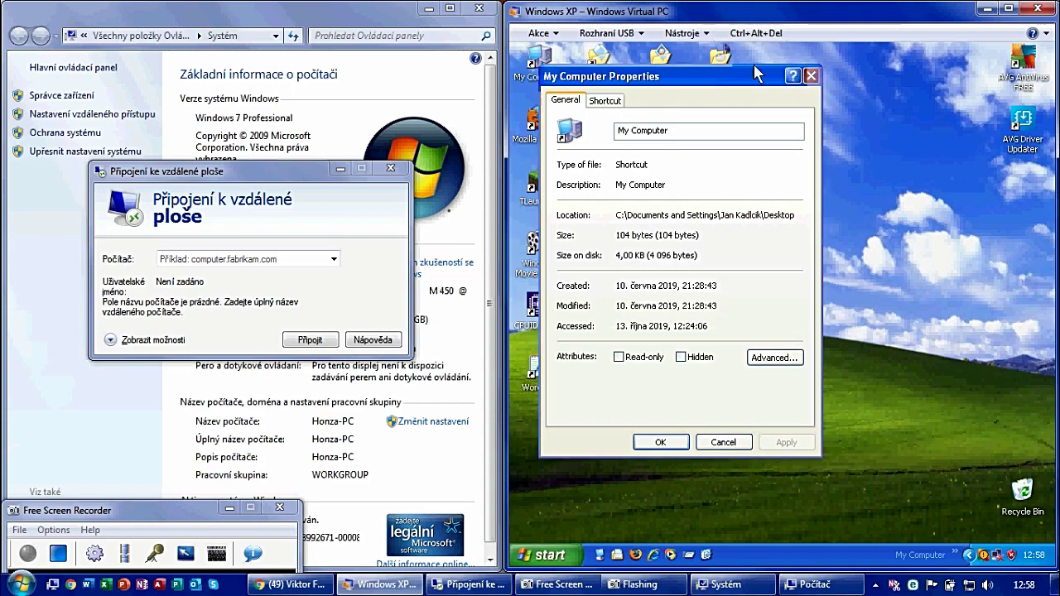
{"action": "left_click", "coordinate": [811, 76]}
Step: Open the Windows XP System Properties through My Computer's system information, and close the My Computer window
{"action": "double_click", "coordinate": [540, 67]}
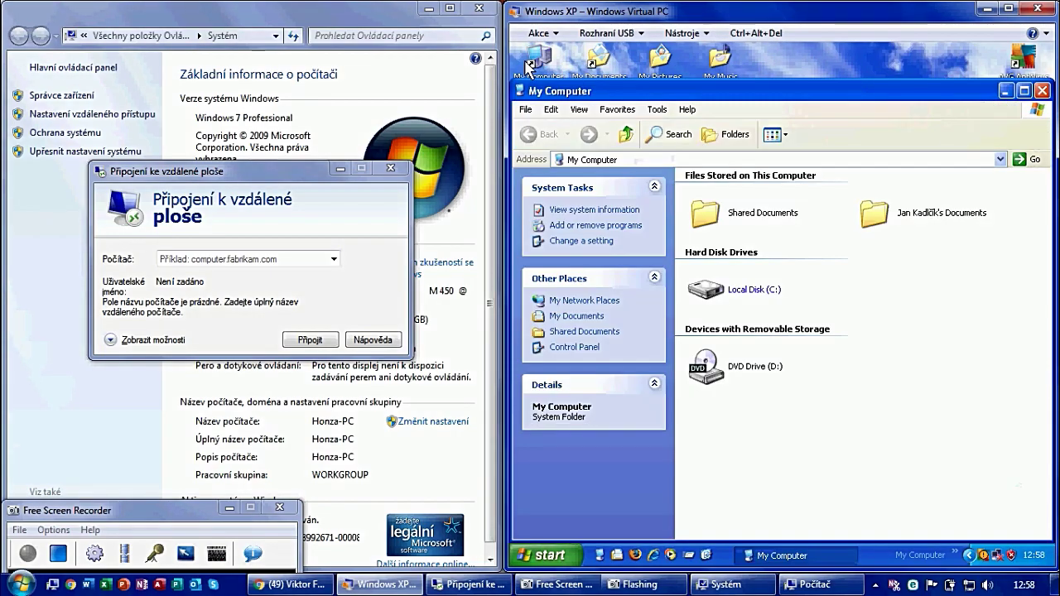
{"action": "left_click", "coordinate": [602, 218]}
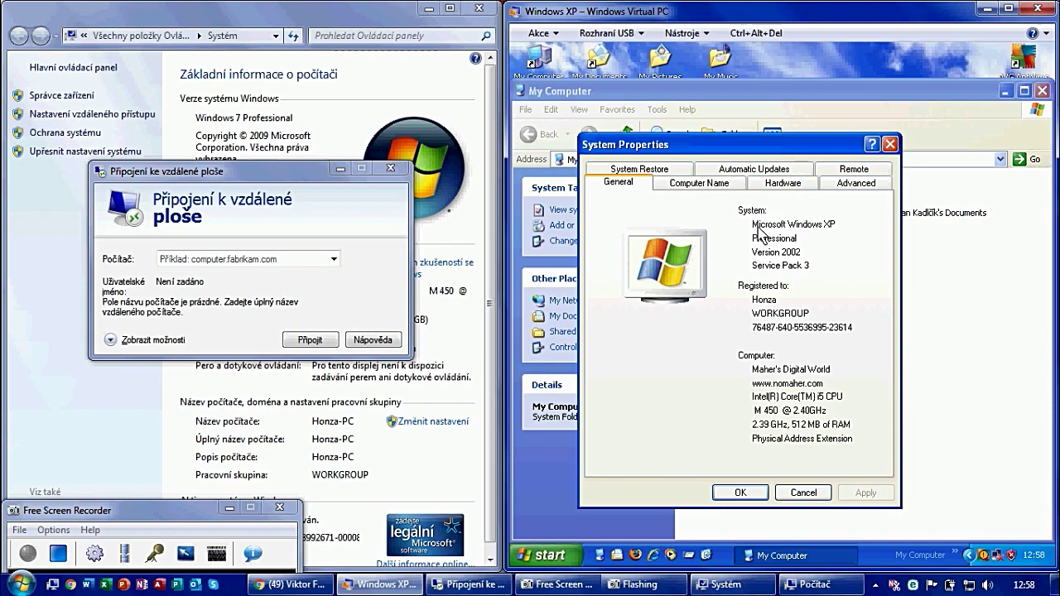
{"action": "mouse_move", "coordinate": [745, 145]}
{"action": "left_mouse_down"}
{"action": "mouse_move", "coordinate": [755, 104]}
{"action": "mouse_move", "coordinate": [743, 82]}
{"action": "left_mouse_up"}
{"action": "left_click", "coordinate": [542, 555]}
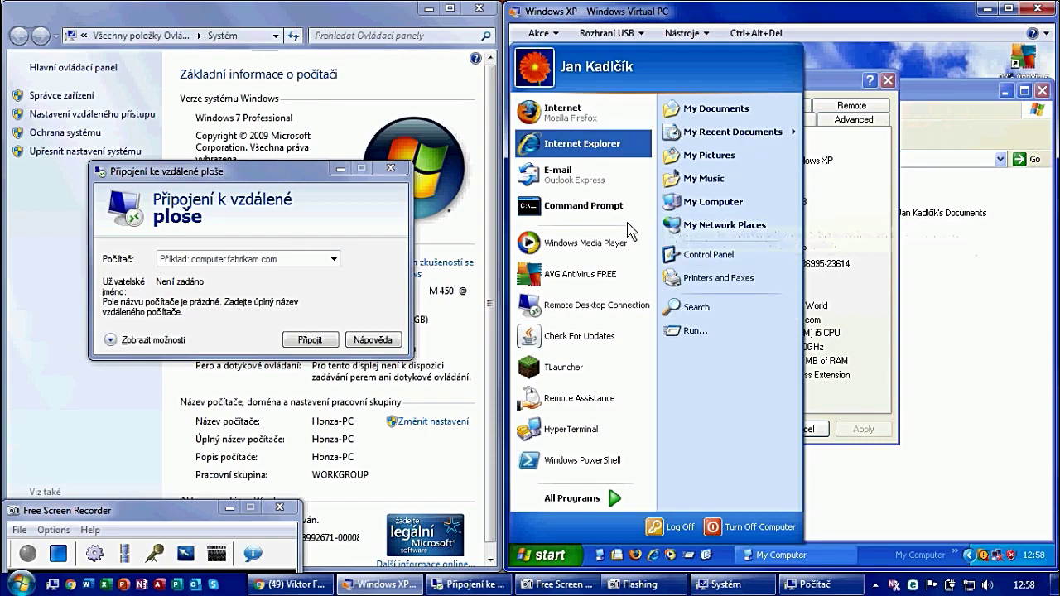
{"action": "left_click", "coordinate": [712, 201]}
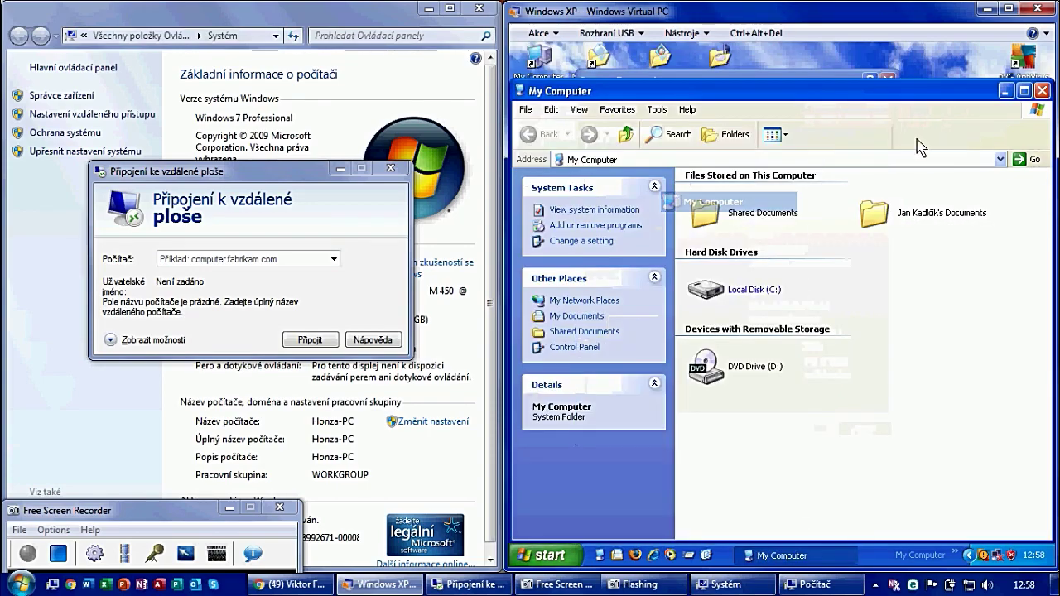
{"action": "left_click", "coordinate": [1043, 91]}
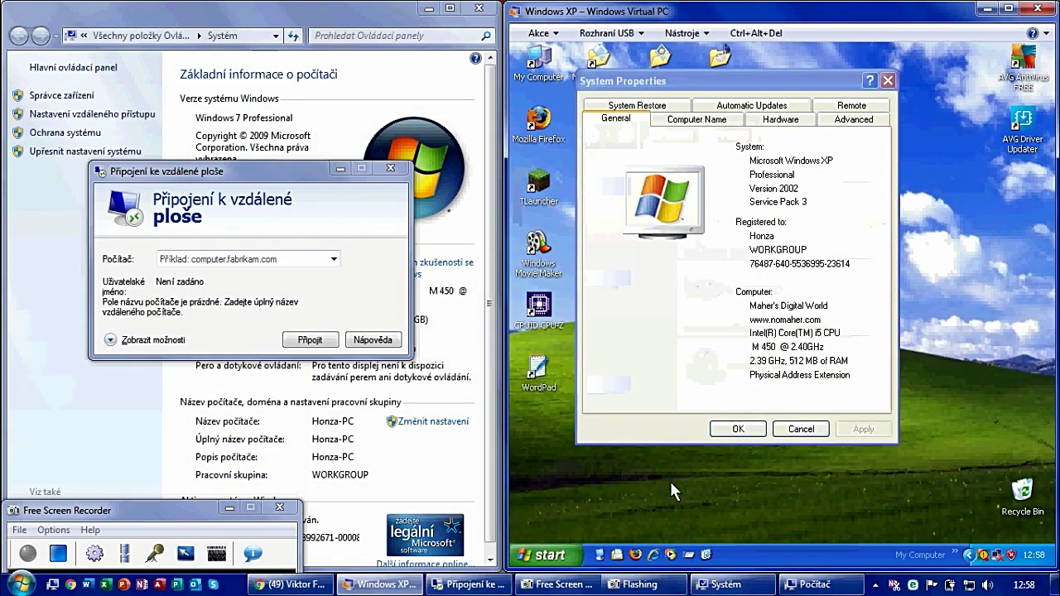
Step: Display the Windows XP System Properties through the System item of Control Panel, and close Control Panel
{"action": "left_click", "coordinate": [548, 555]}
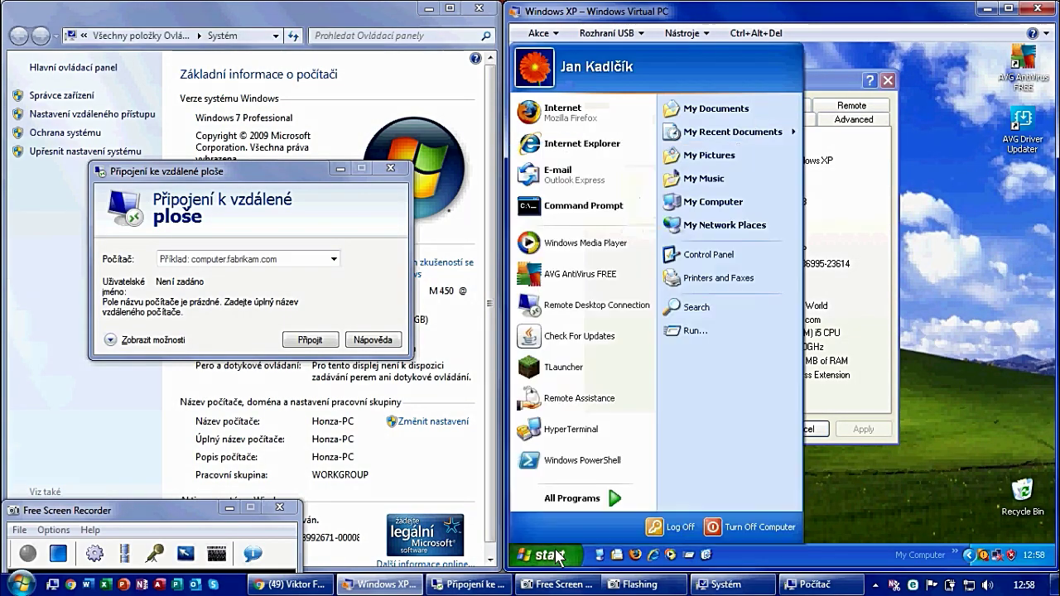
{"action": "left_click", "coordinate": [701, 261]}
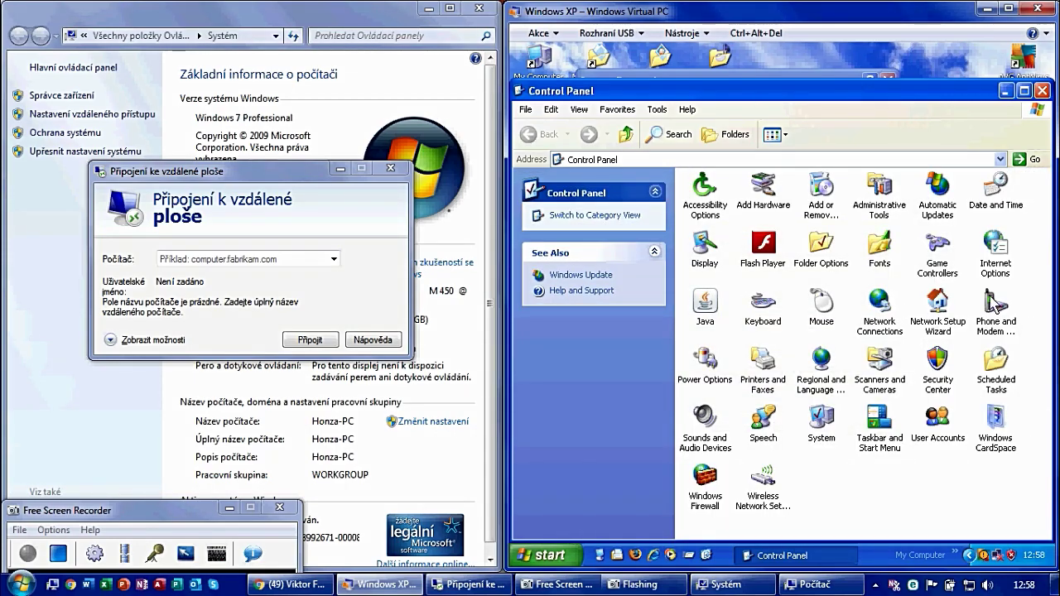
{"action": "double_click", "coordinate": [824, 420]}
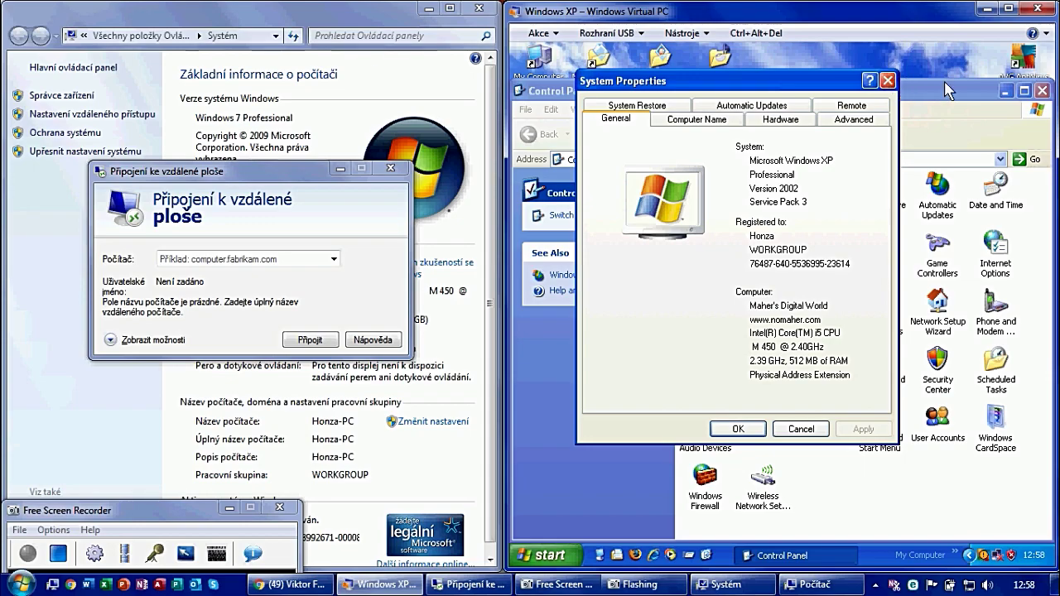
{"action": "left_click", "coordinate": [1041, 91]}
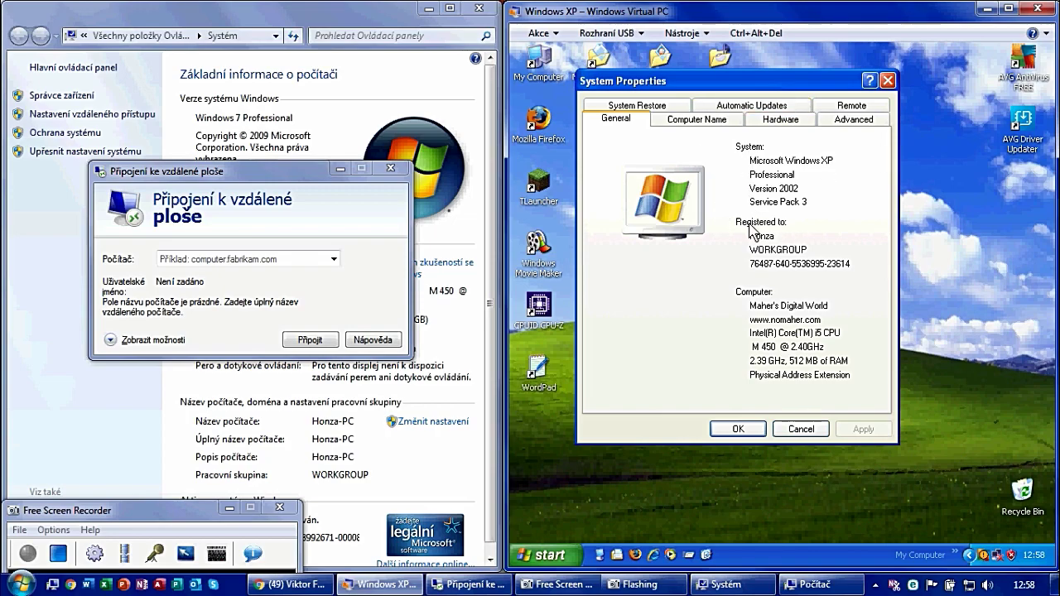
Step: Look up the virtual machine's full computer name in System Properties and highlight it
{"action": "left_click_drag", "start_coordinate": [748, 237], "coordinate": [768, 260]}
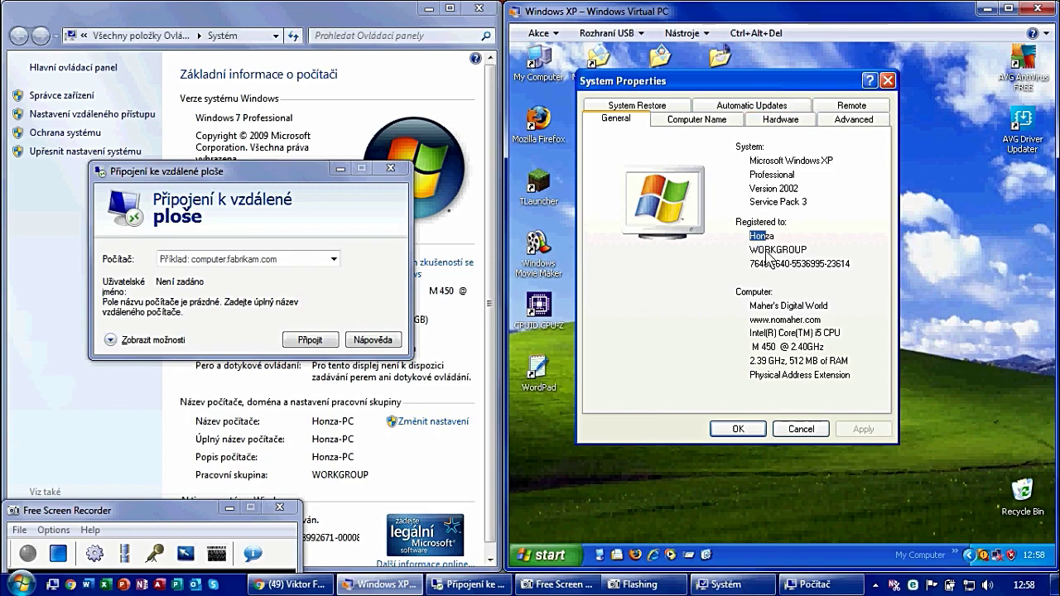
{"action": "left_click", "coordinate": [696, 119]}
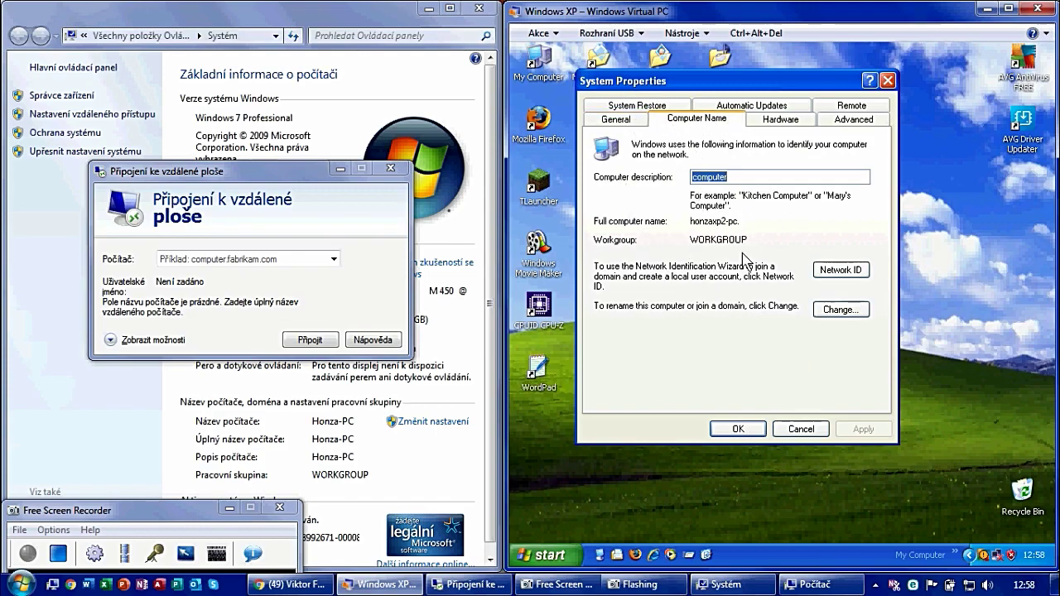
{"action": "left_click_drag", "start_coordinate": [742, 222], "coordinate": [688, 240]}
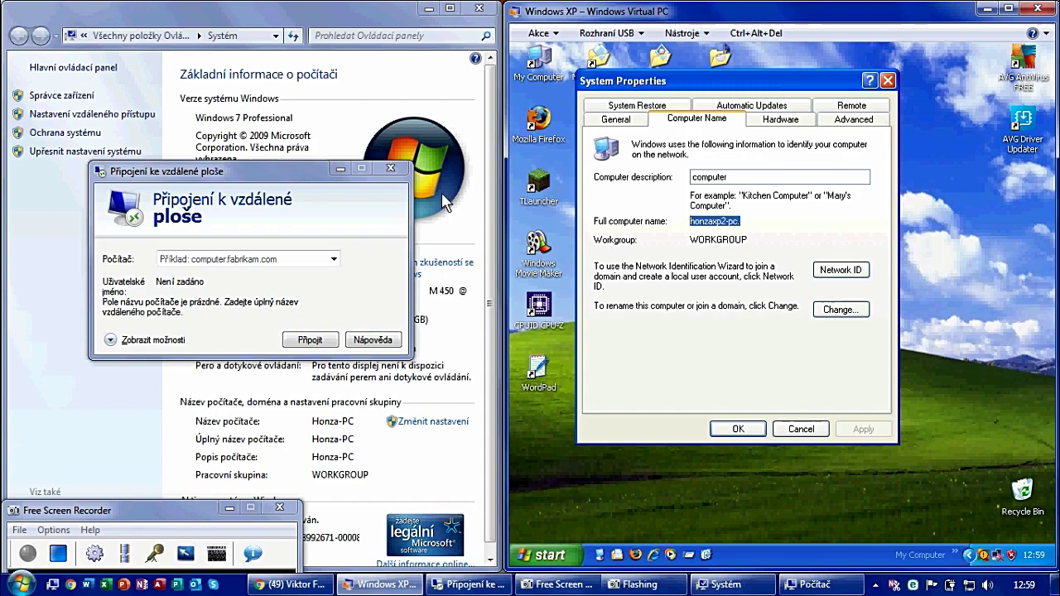
Step: Enter honzaxp2-pc as the target computer in the Windows 7 remote desktop connection and expand its full options
{"action": "left_click", "coordinate": [230, 255]}
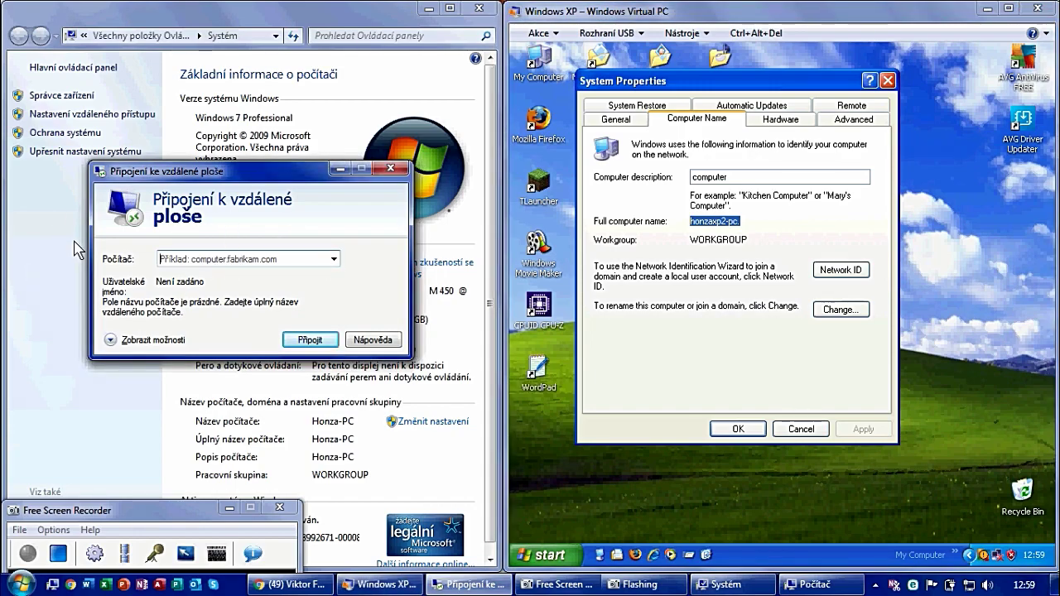
{"action": "type", "text": "honzaxp2"}
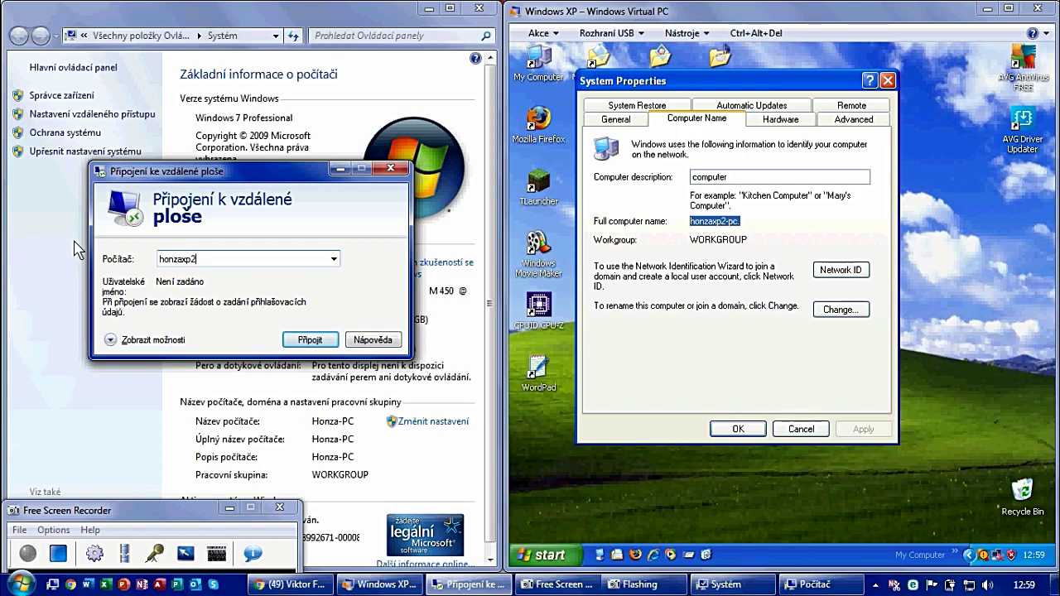
{"action": "type", "text": "pc"}
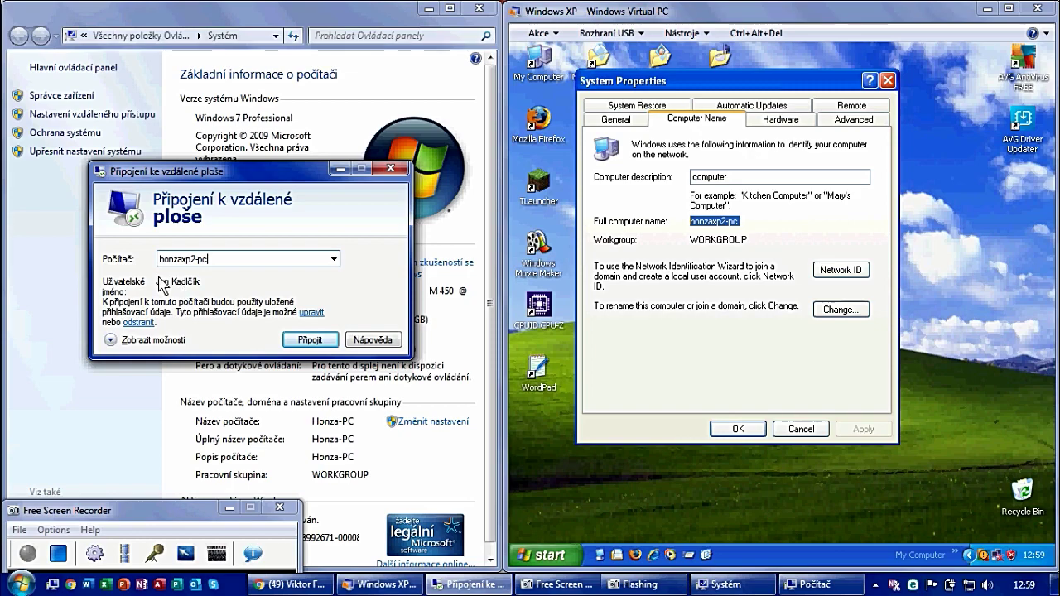
{"action": "left_click", "coordinate": [122, 346]}
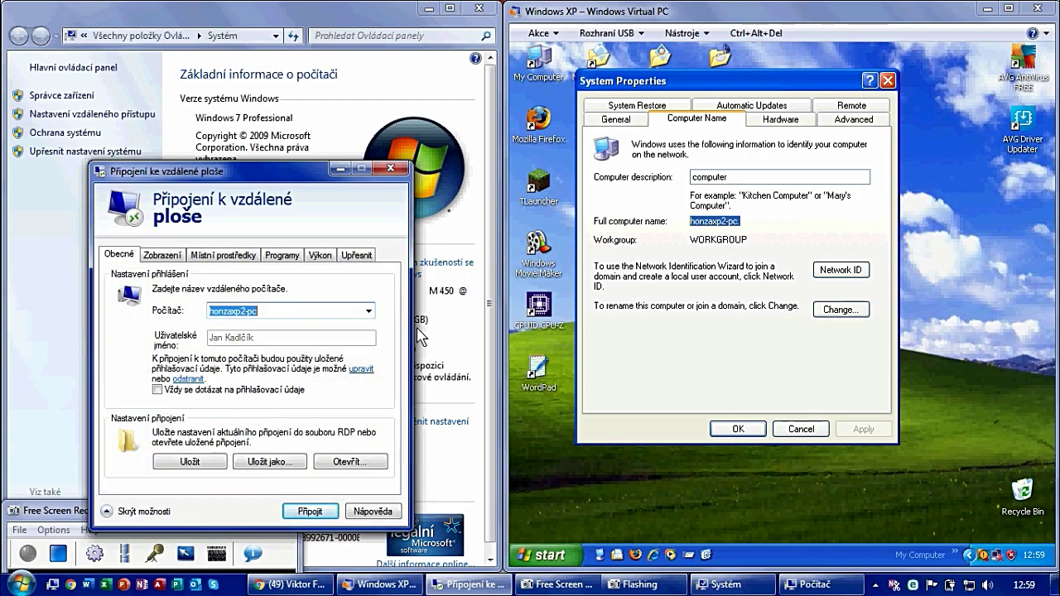
Step: Check the signed-in account name in Windows XP and review the remote connection's display, local resources, programs, performance and advanced settings
{"action": "left_click", "coordinate": [545, 555]}
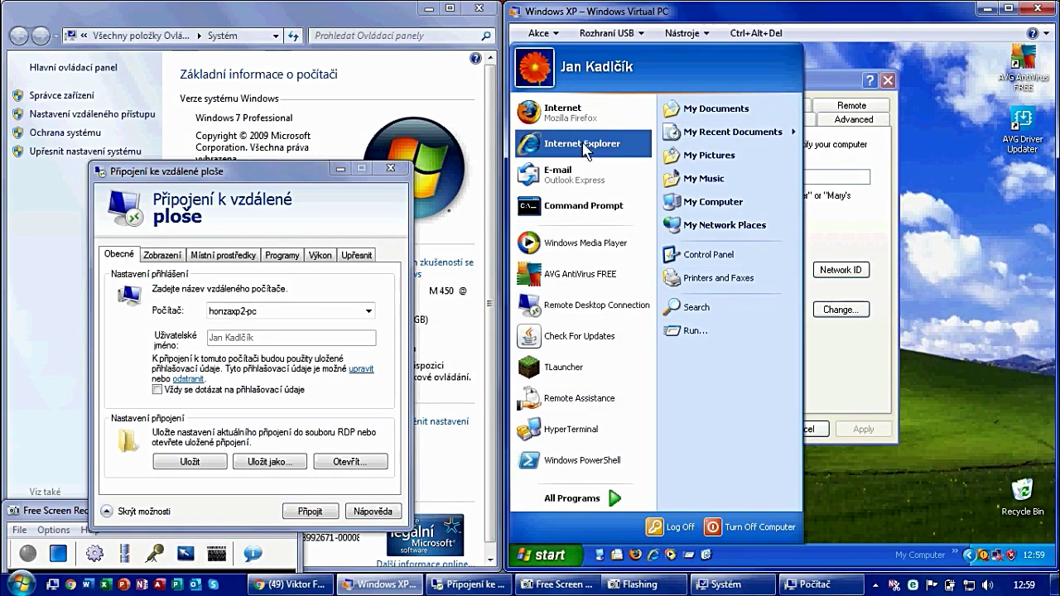
{"action": "left_click", "coordinate": [984, 204]}
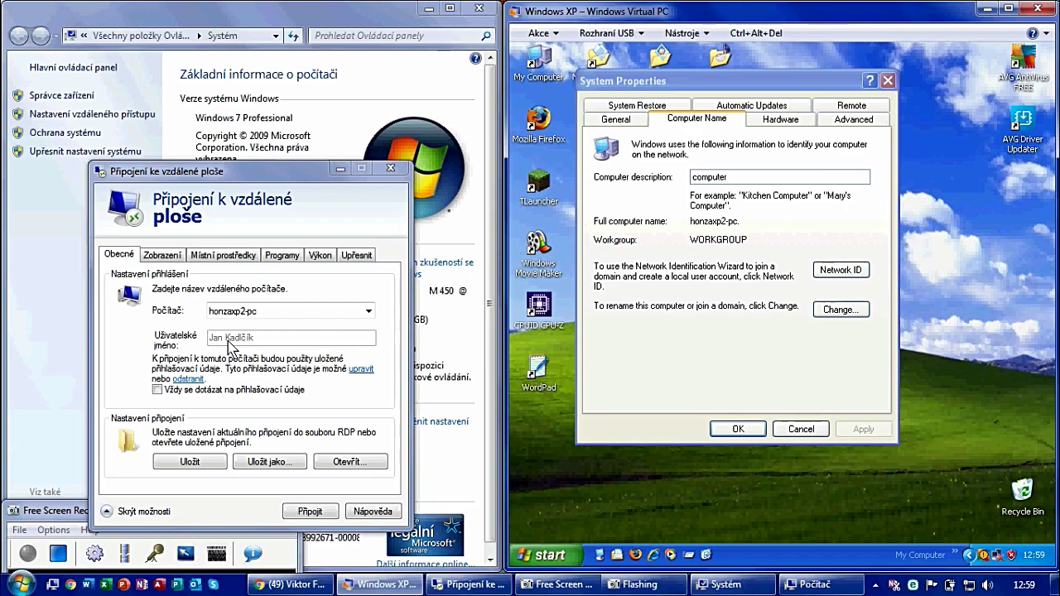
{"action": "left_click", "coordinate": [163, 255]}
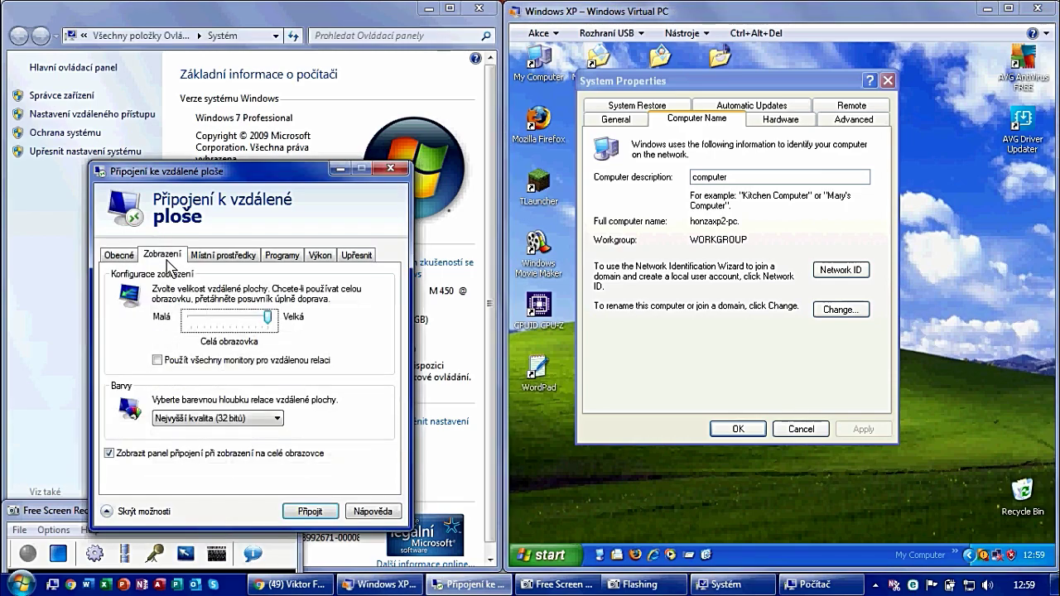
{"action": "left_click", "coordinate": [230, 258]}
{"action": "left_click", "coordinate": [295, 258]}
{"action": "left_click", "coordinate": [320, 257]}
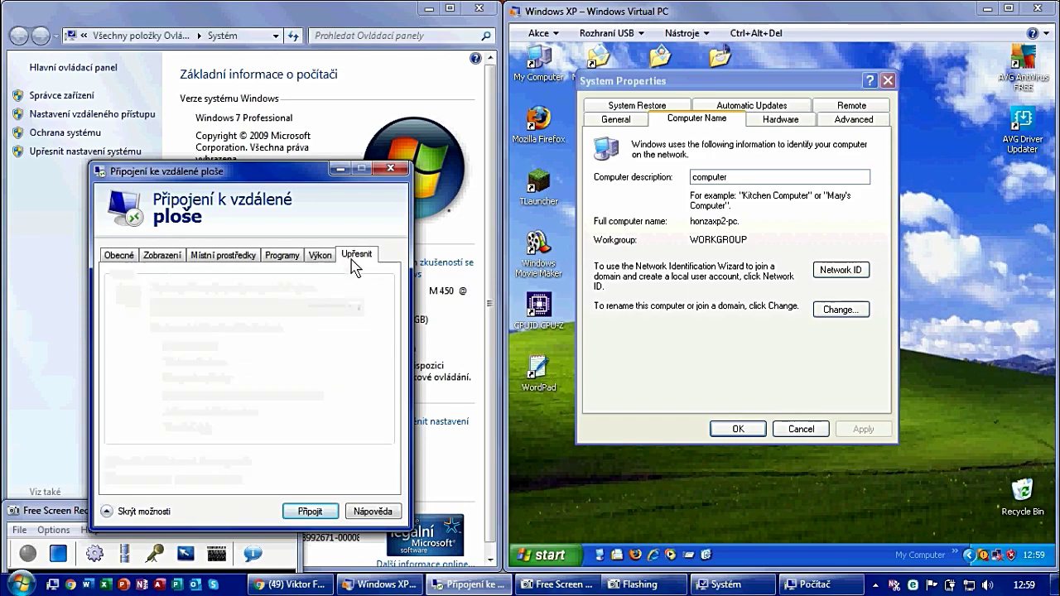
Step: Return to the connection's general settings, collapse its options, and close System Properties in Windows XP
{"action": "left_click", "coordinate": [356, 257]}
{"action": "left_click", "coordinate": [120, 257]}
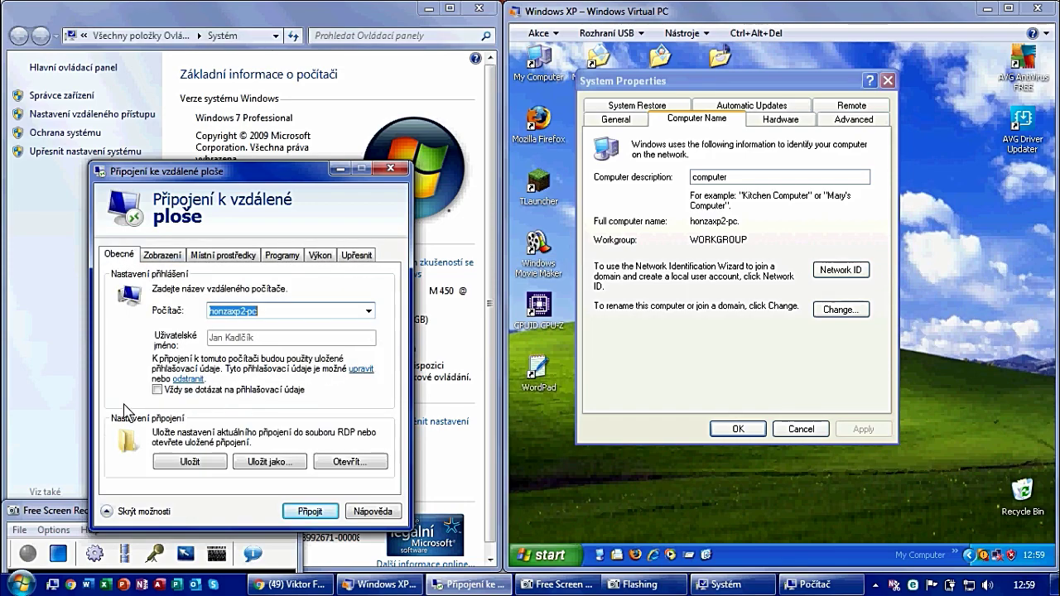
{"action": "left_click", "coordinate": [151, 513]}
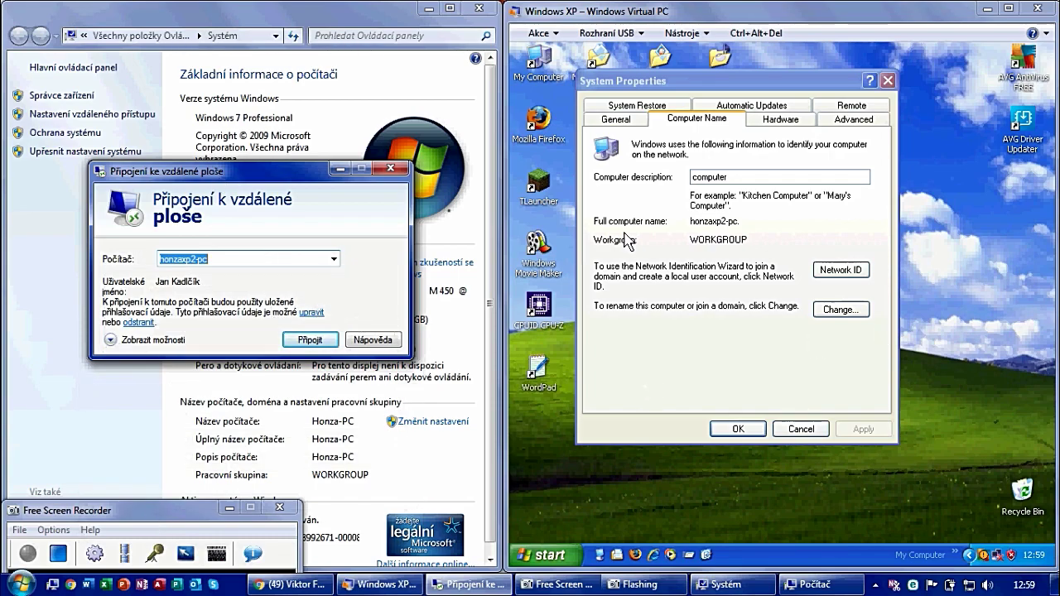
{"action": "left_click", "coordinate": [738, 427]}
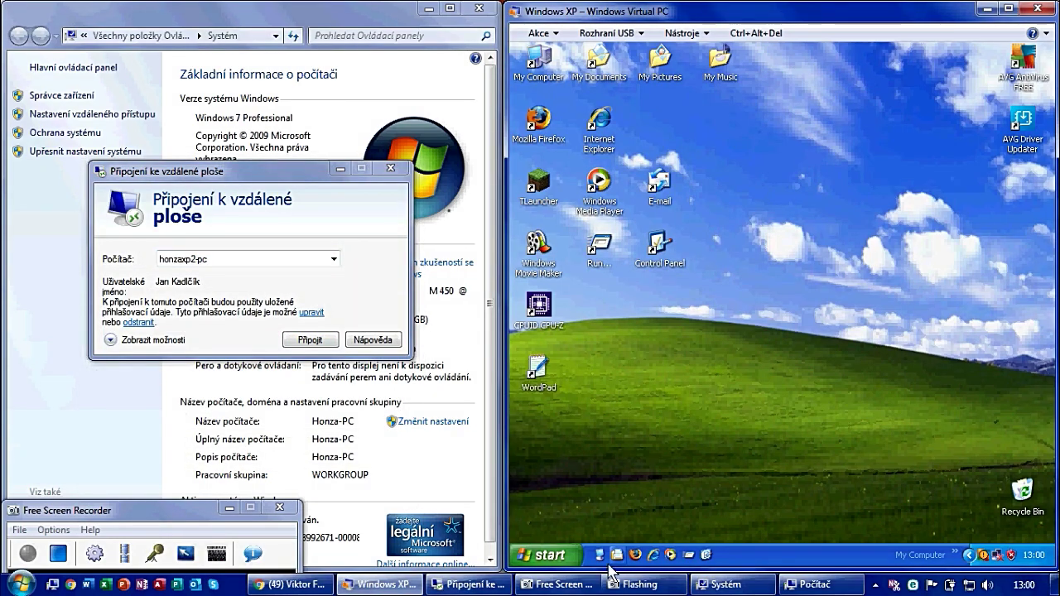
Step: Try to connect to honzaxp2-pc from the Windows 7 computer and dismiss the message
{"action": "left_click", "coordinate": [309, 340]}
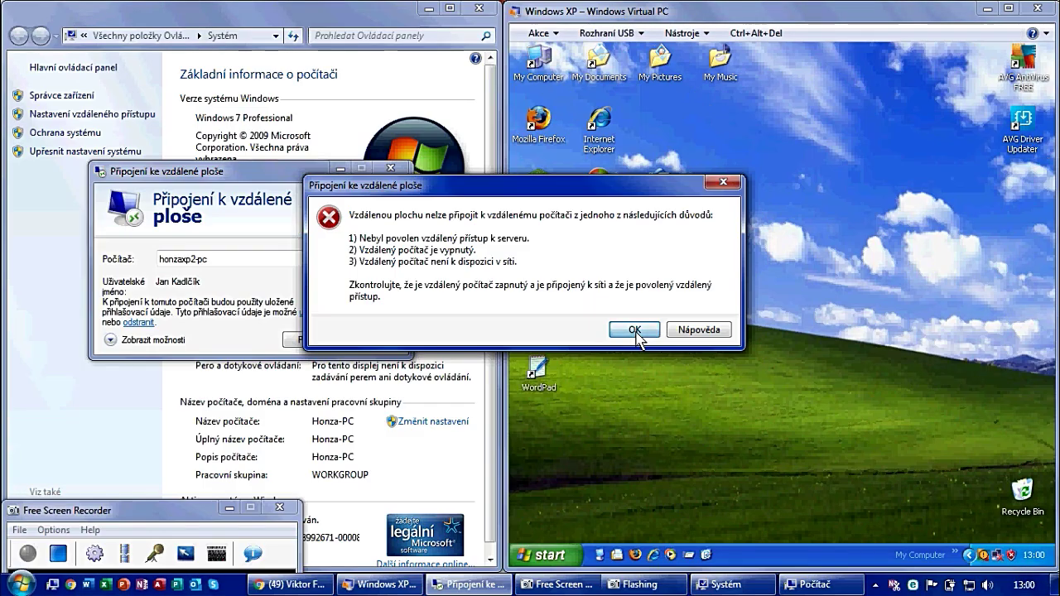
{"action": "left_click", "coordinate": [635, 330]}
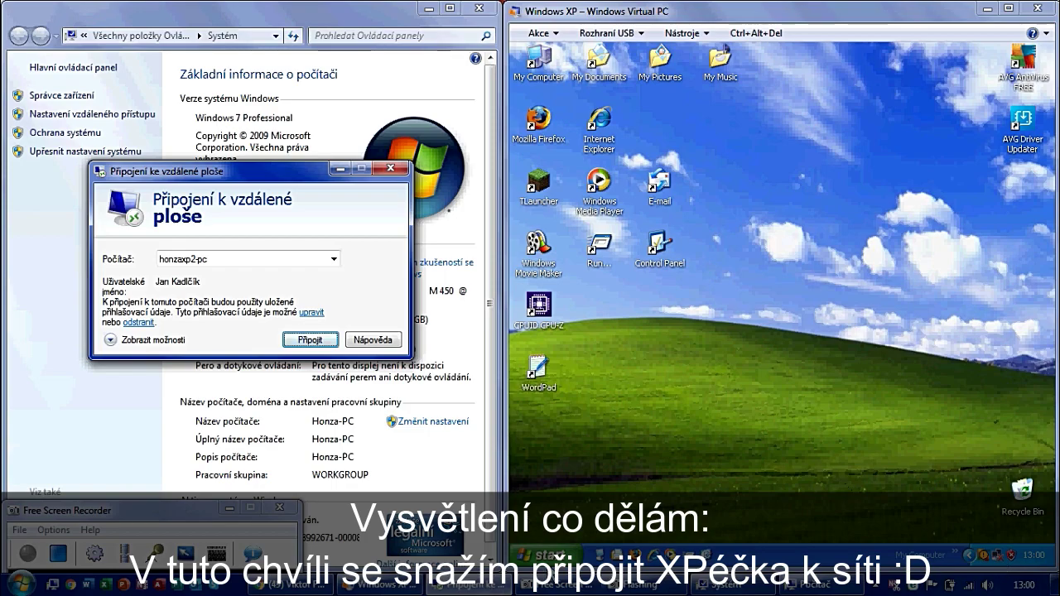
Step: Check the workgroup computers and the local area connection status in Windows XP, and minimize the Workgroup window
{"action": "left_click", "coordinate": [542, 556]}
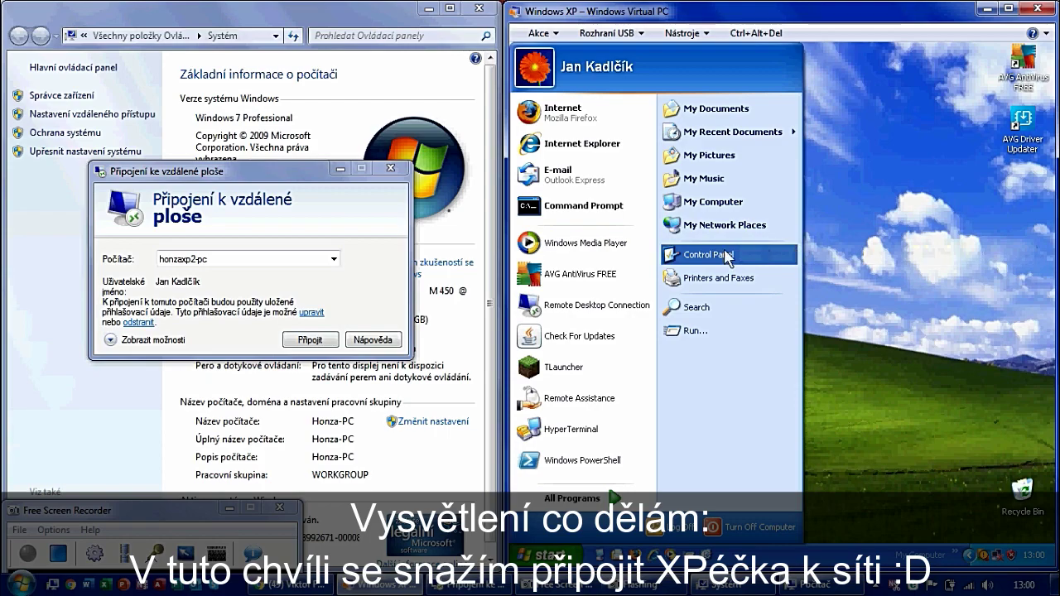
{"action": "left_click", "coordinate": [723, 226]}
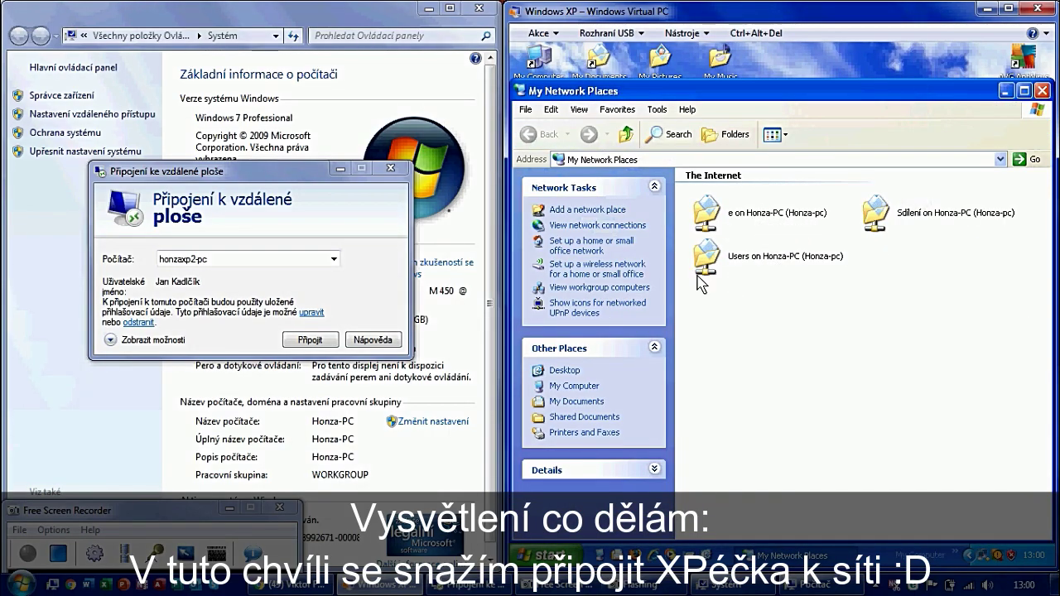
{"action": "left_click", "coordinate": [571, 289]}
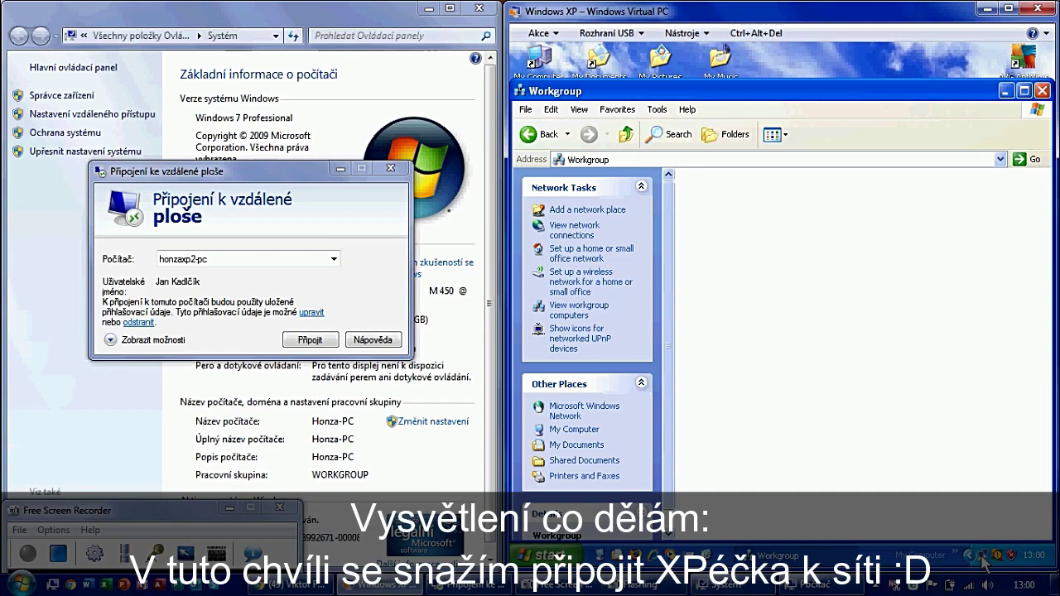
{"action": "mouse_move", "coordinate": [981, 557]}
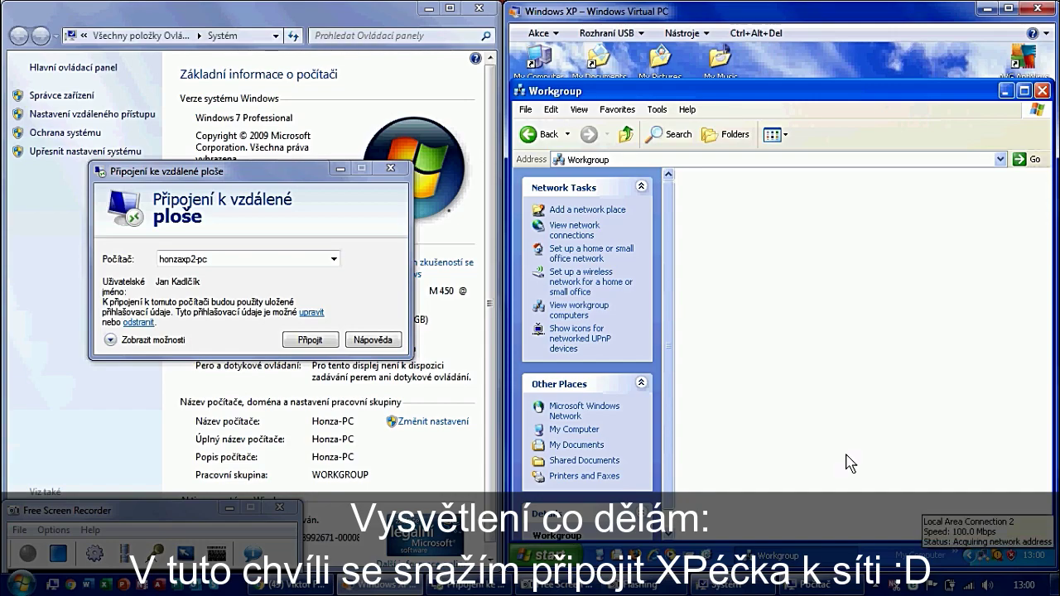
{"action": "left_click", "coordinate": [1006, 91]}
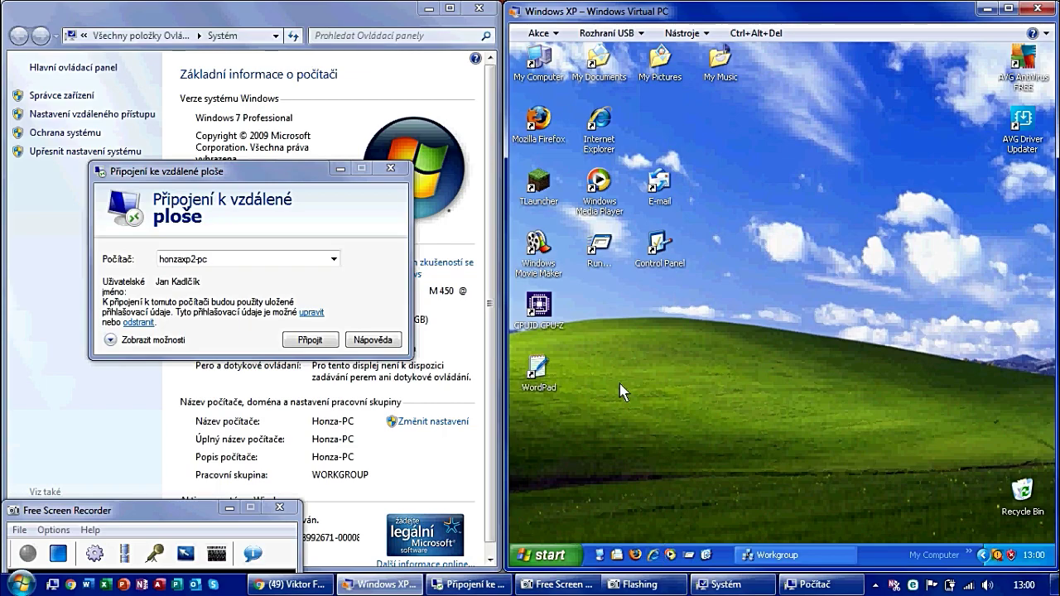
Step: Connect to honzaxp2-pc from Windows 7, accepting the unverified identity of the remote computer
{"action": "left_click", "coordinate": [311, 340]}
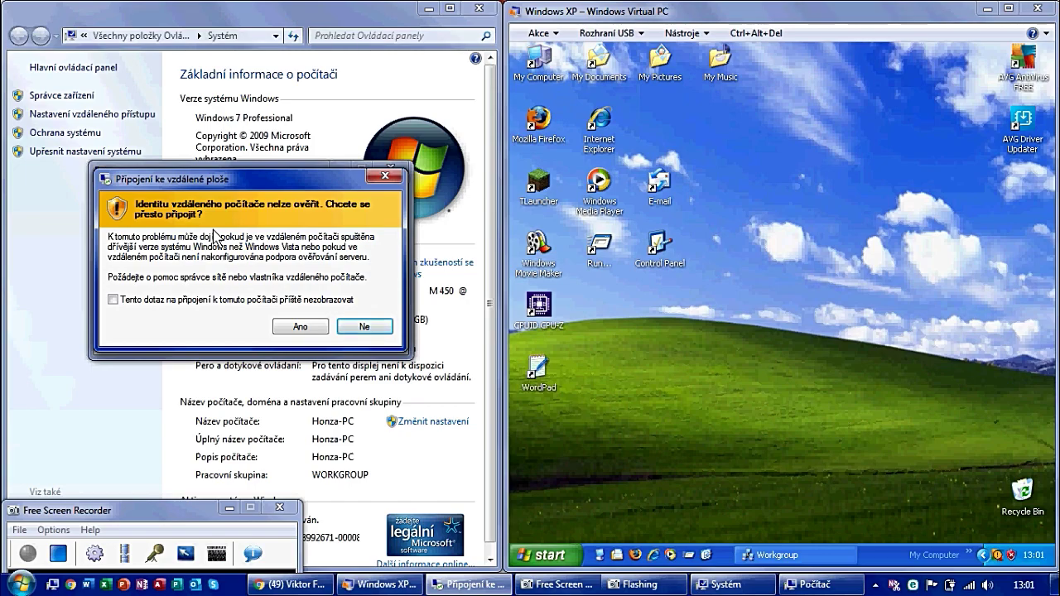
{"action": "left_click", "coordinate": [300, 327]}
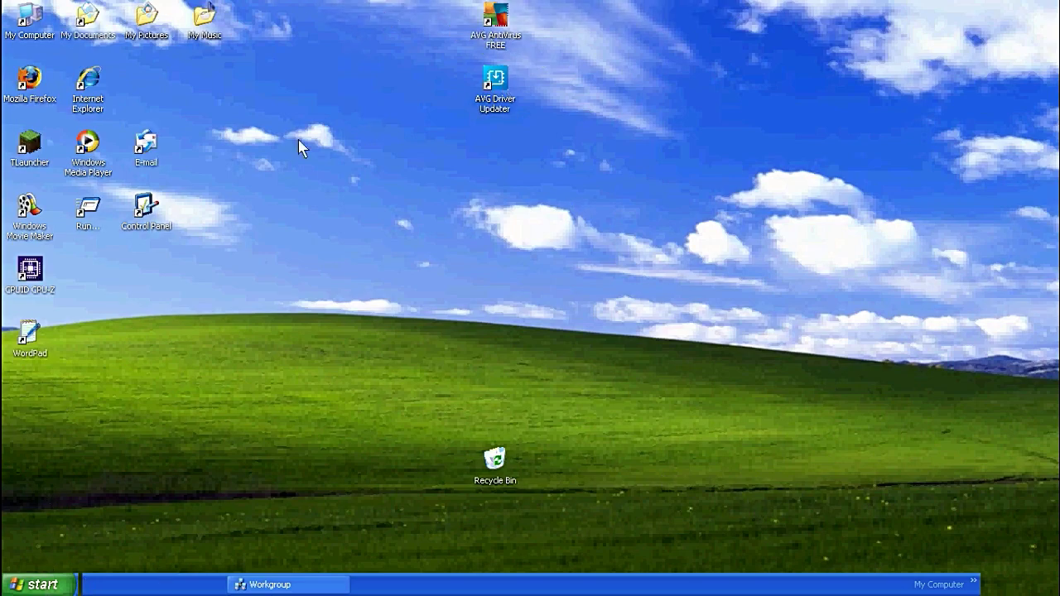
Step: Look through the Start menu and programs of the remote Windows XP session, and open My Computer and Command Prompt
{"action": "left_click", "coordinate": [5, 587]}
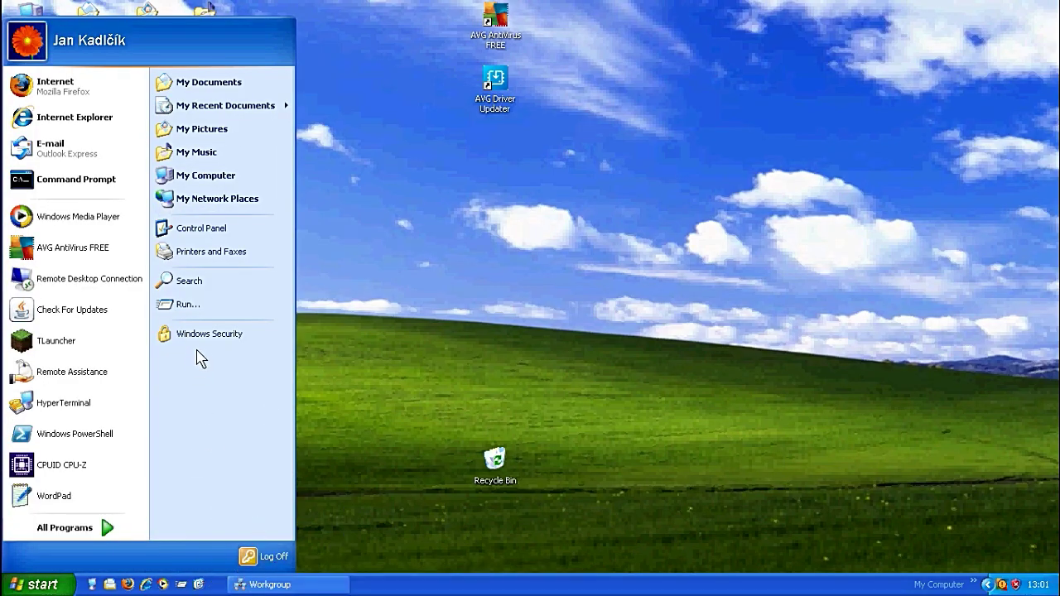
{"action": "mouse_move", "coordinate": [62, 532]}
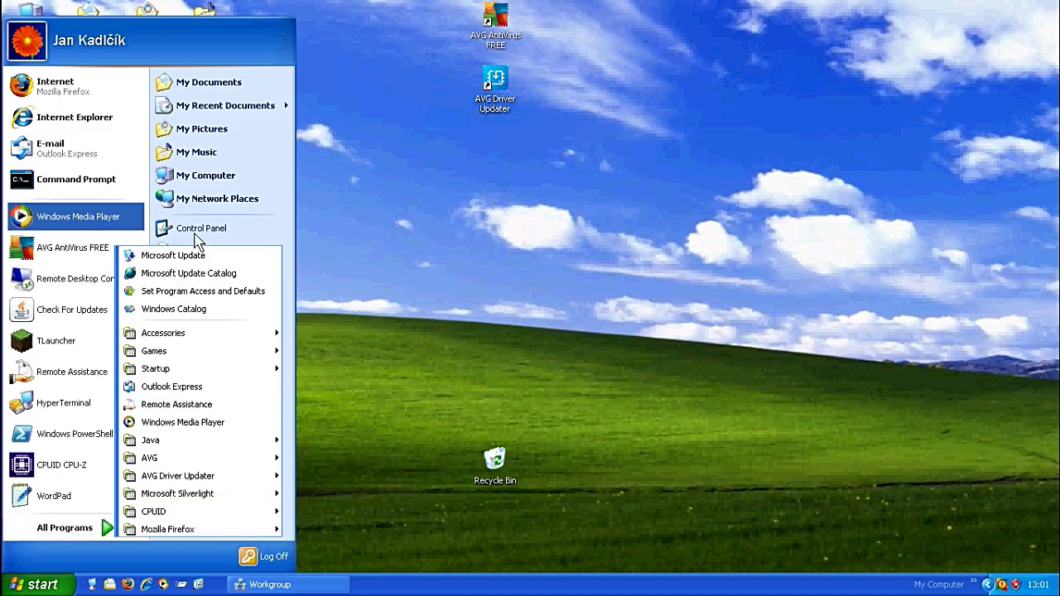
{"action": "left_click", "coordinate": [435, 374]}
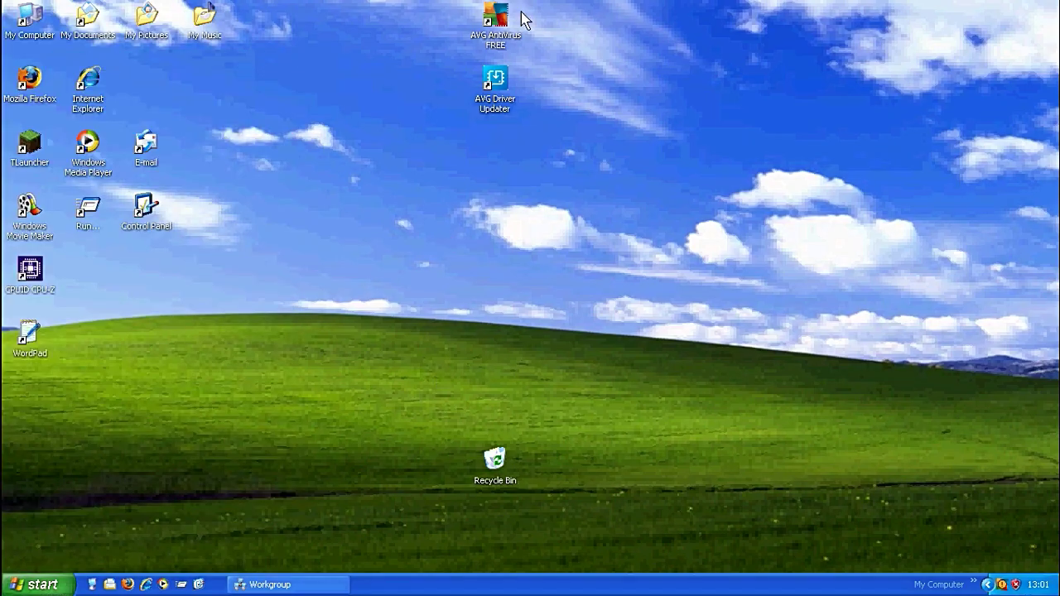
{"action": "mouse_move", "coordinate": [538, 7]}
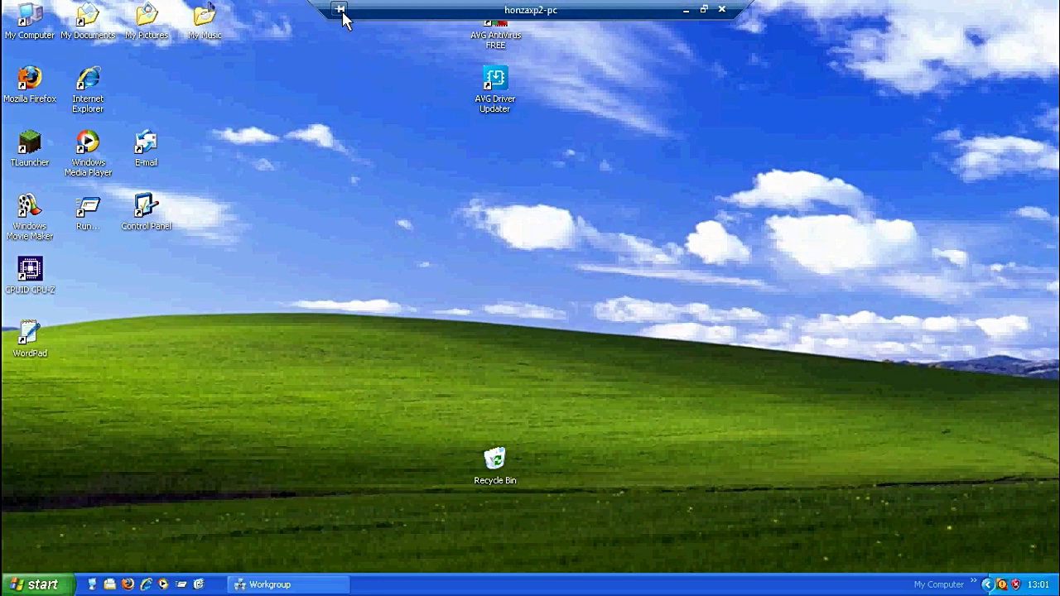
{"action": "left_click", "coordinate": [46, 585]}
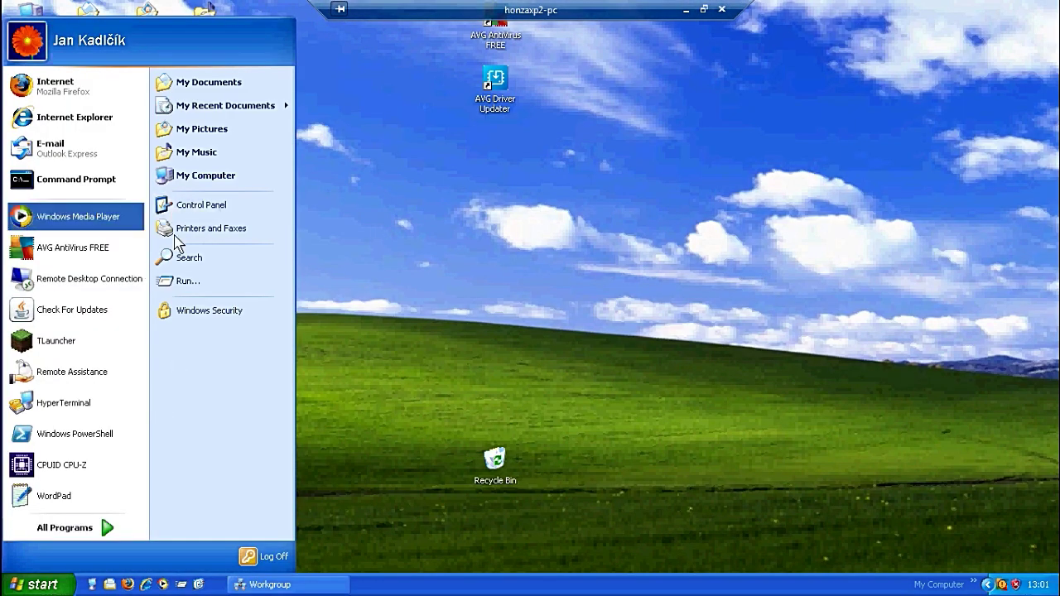
{"action": "left_click", "coordinate": [229, 173]}
{"action": "left_click", "coordinate": [62, 589]}
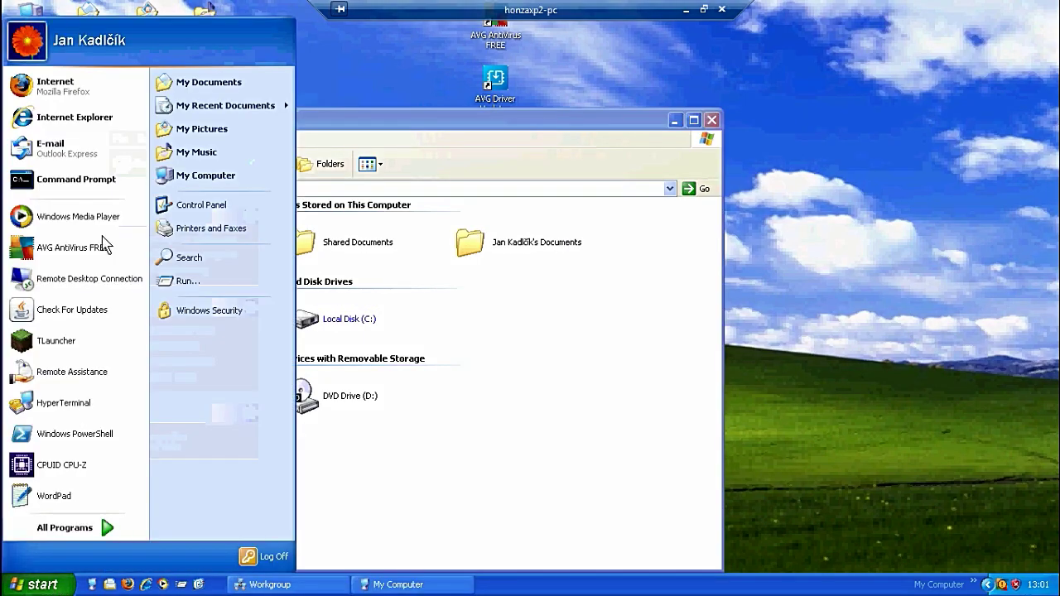
{"action": "left_click", "coordinate": [79, 177]}
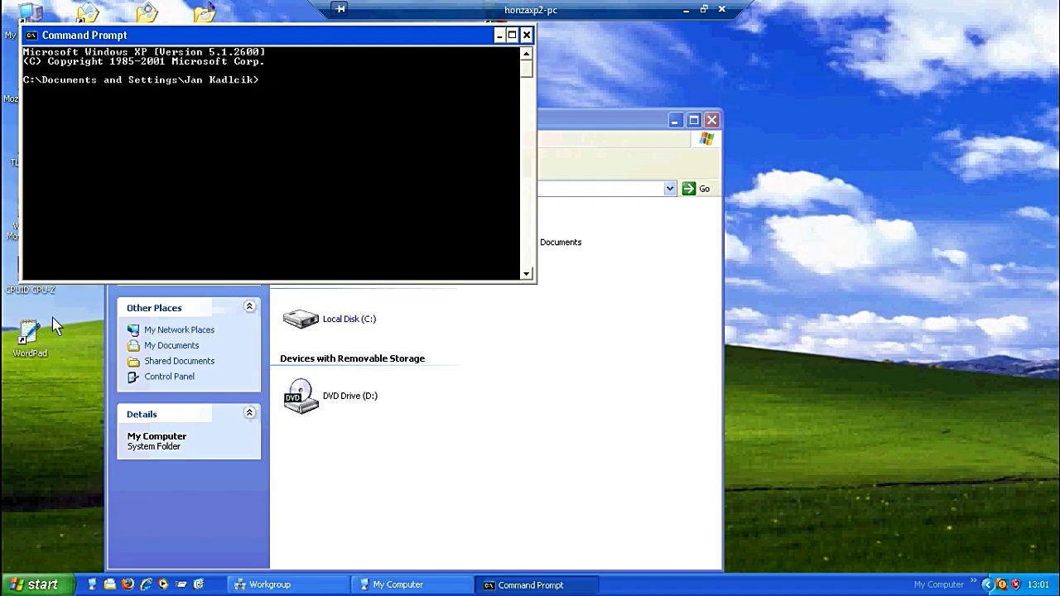
Step: Disconnect the remote session to honzaxp2-pc and confirm the disconnection
{"action": "left_click", "coordinate": [721, 10]}
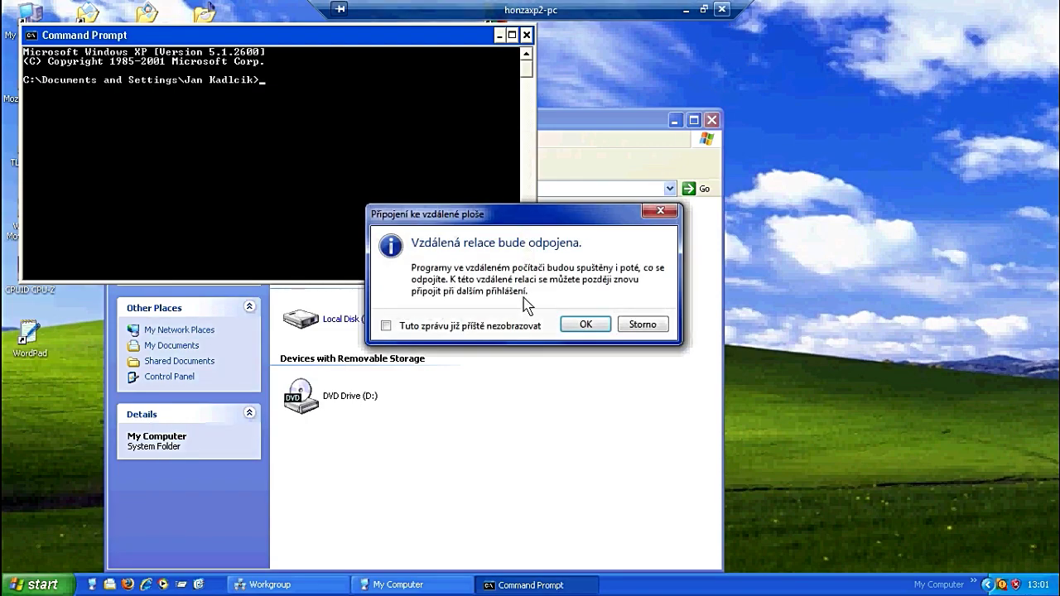
{"action": "left_click", "coordinate": [595, 330]}
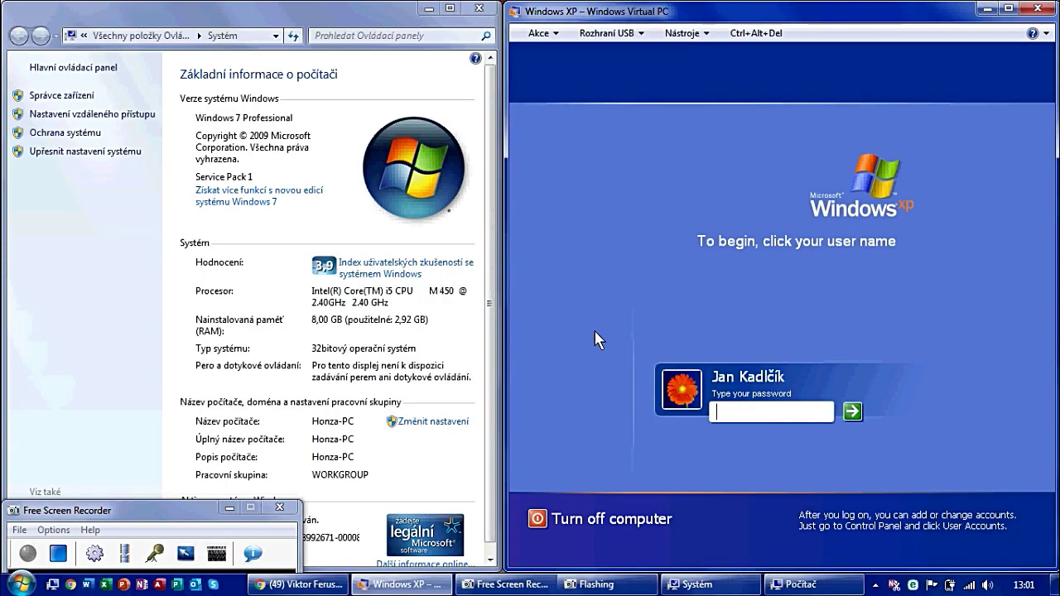
Step: Turn off Caps Lock and sign back in to the Windows XP virtual machine with the account password
{"action": "key", "text": "Caps_Lock"}
{"action": "type", "text": "•••"}
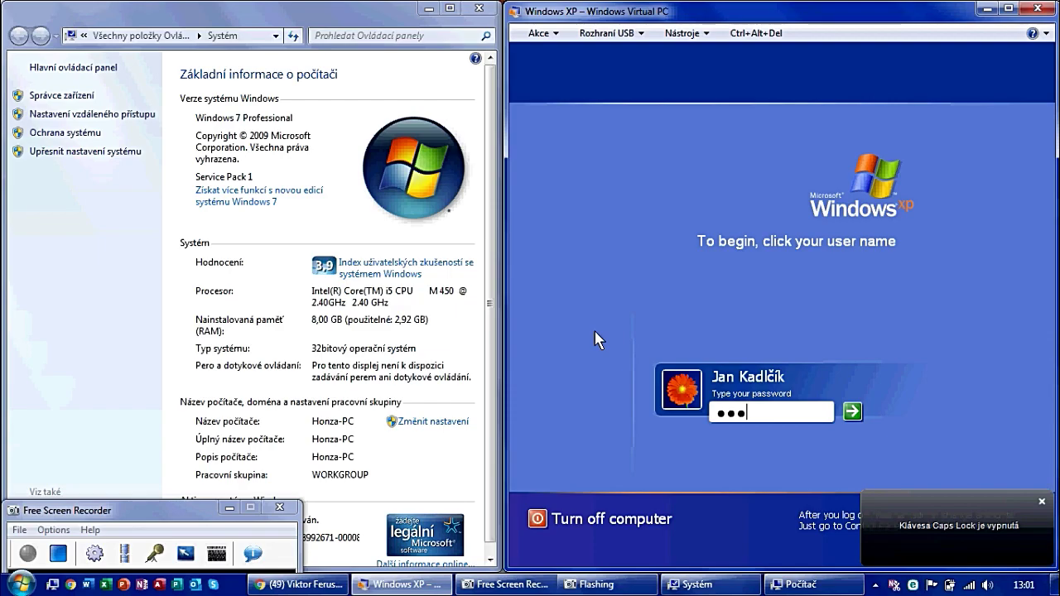
{"action": "type", "text": "•••"}
{"action": "key", "text": "Return"}
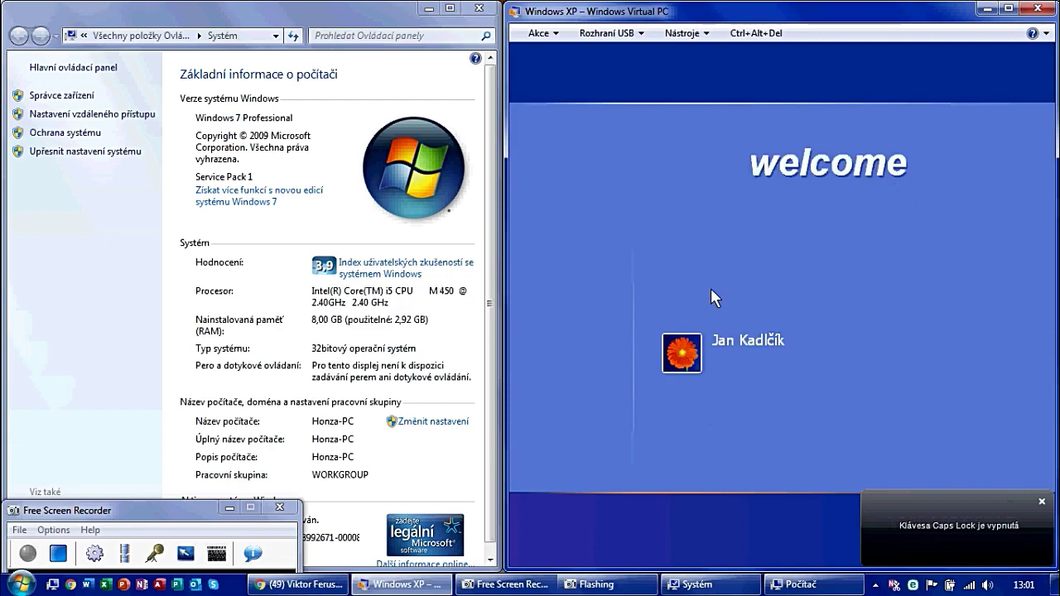
Step: Dismiss the Caps Lock notification and close Command Prompt and My Computer in Windows XP
{"action": "left_click", "coordinate": [1041, 501]}
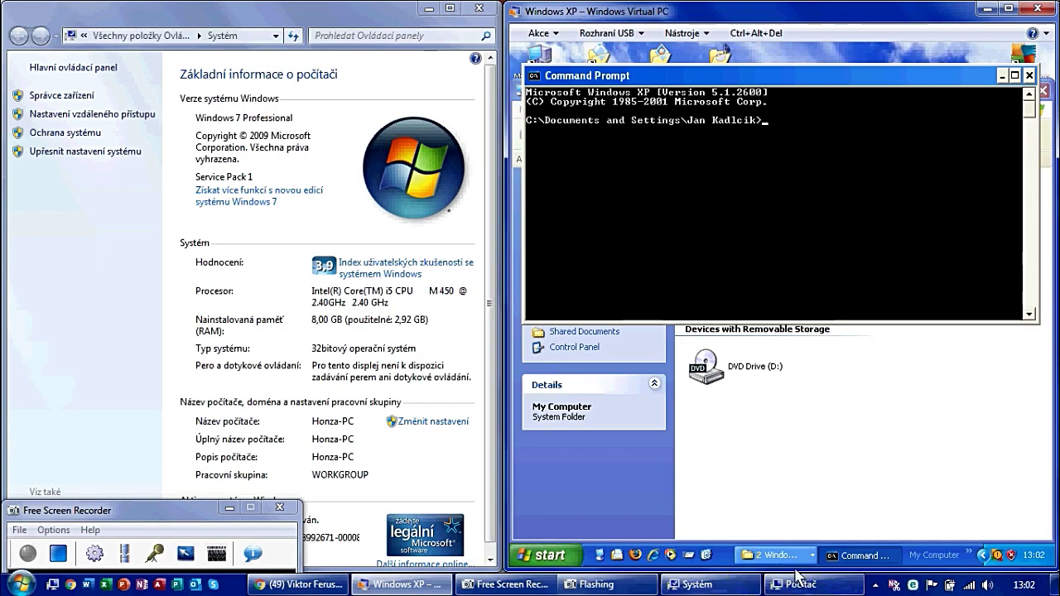
{"action": "left_click", "coordinate": [1030, 76]}
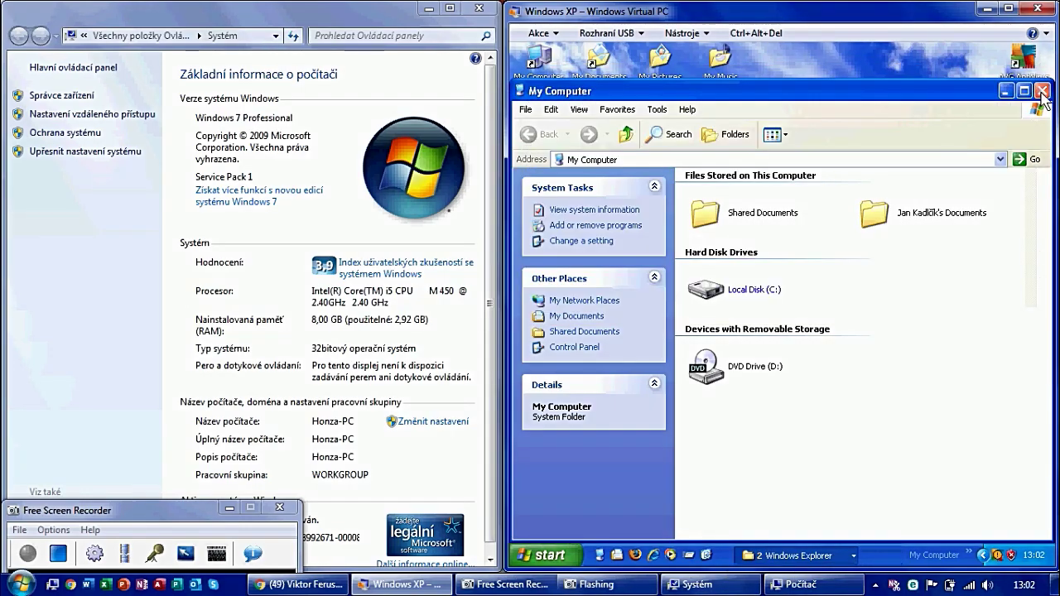
{"action": "left_click", "coordinate": [1041, 92]}
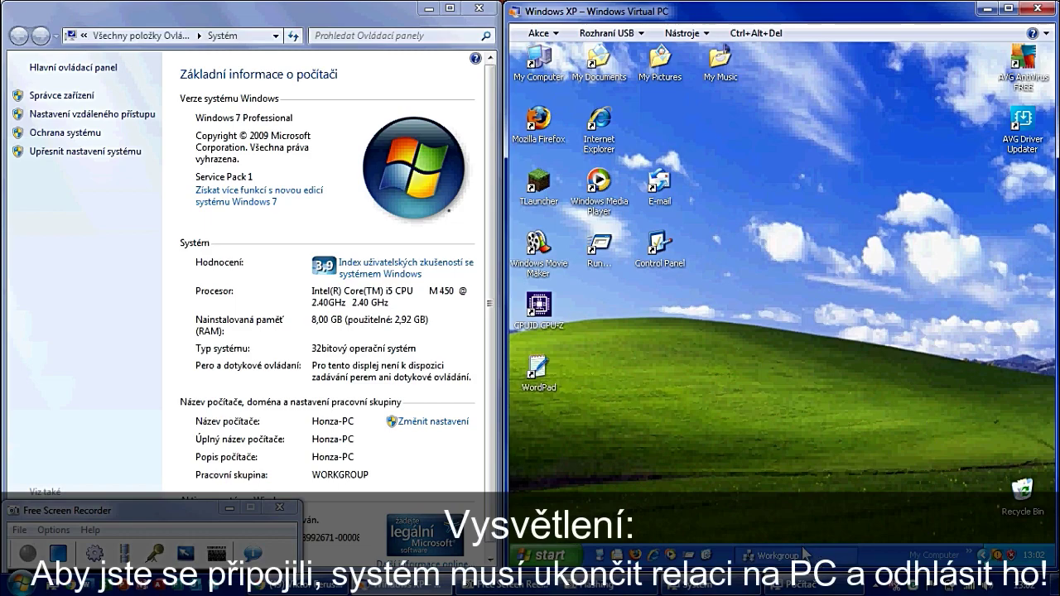
{"action": "left_click", "coordinate": [18, 583]}
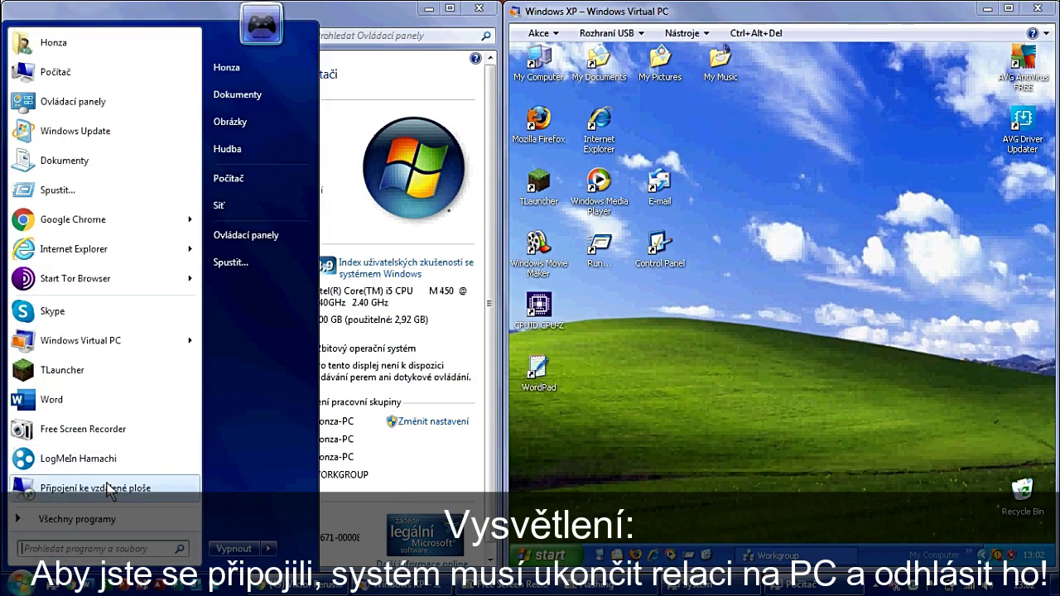
{"action": "left_click", "coordinate": [83, 429]}
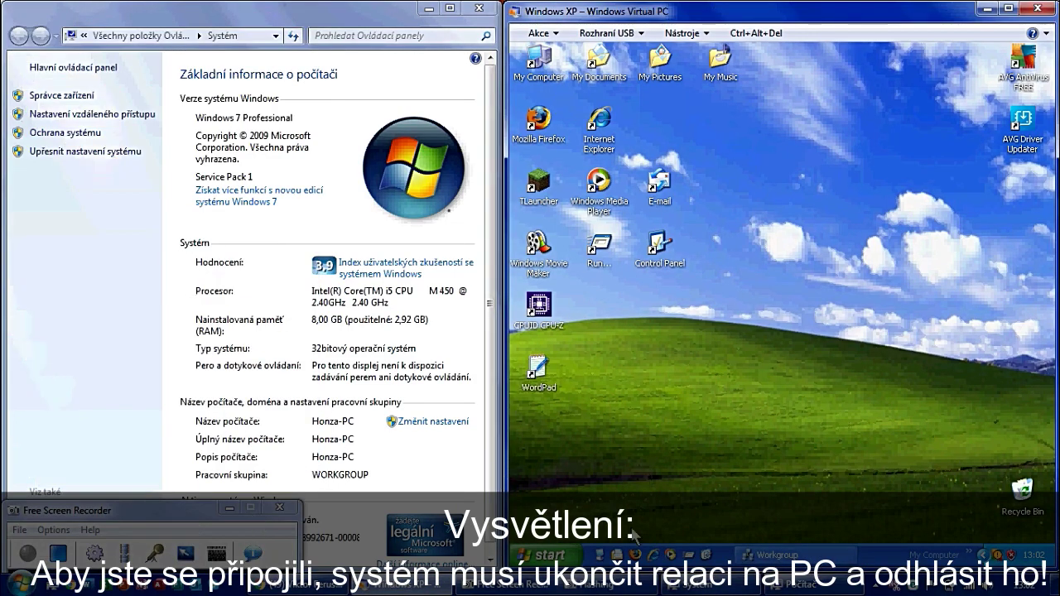
Step: Open Remote Desktop Connection from the accessories in Windows XP
{"action": "left_click", "coordinate": [543, 555]}
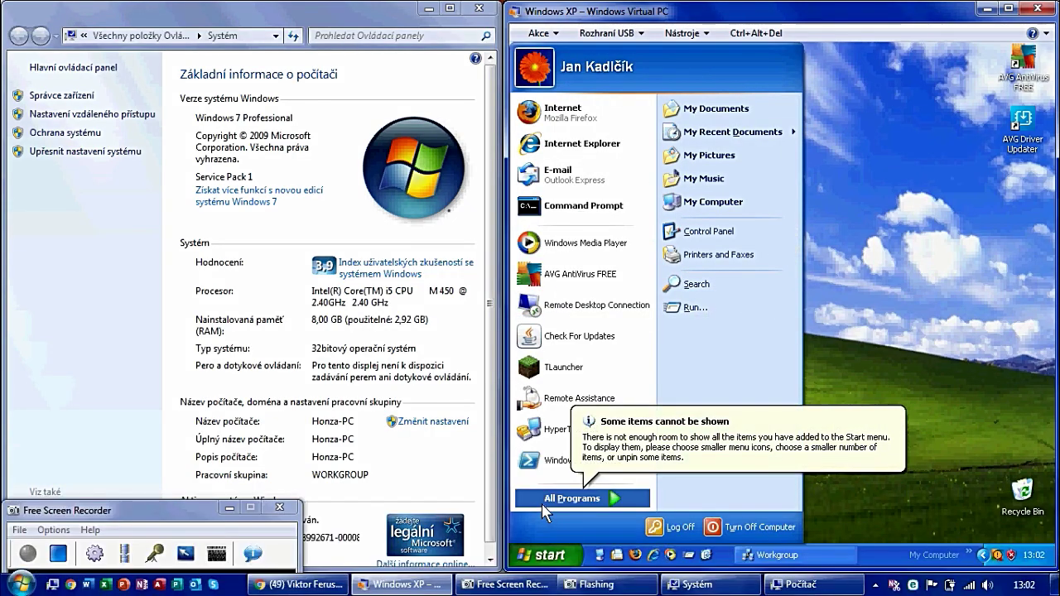
{"action": "left_click", "coordinate": [547, 499]}
{"action": "mouse_move", "coordinate": [667, 308]}
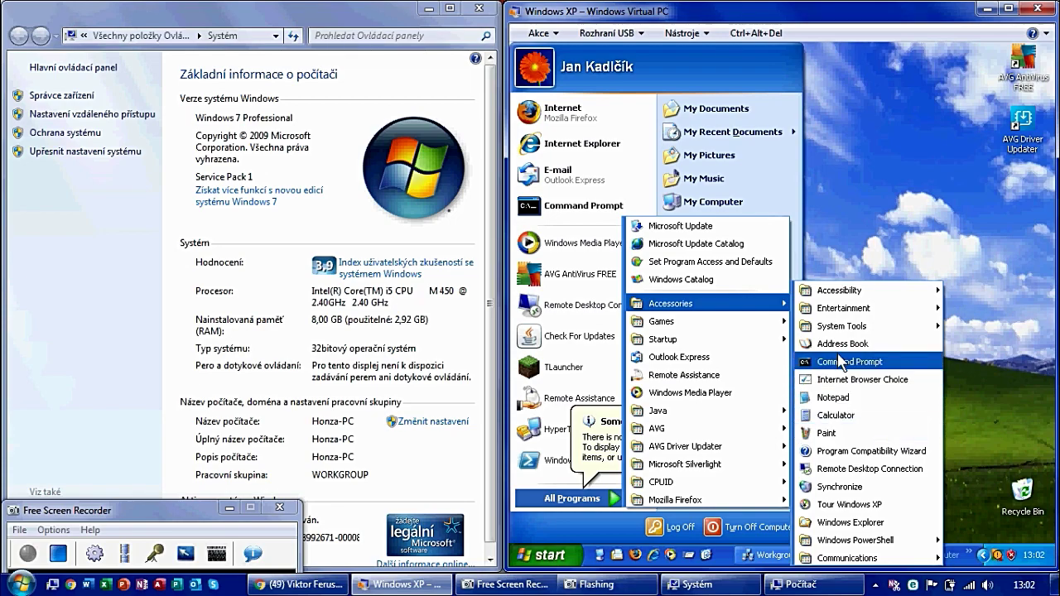
{"action": "left_click", "coordinate": [846, 468]}
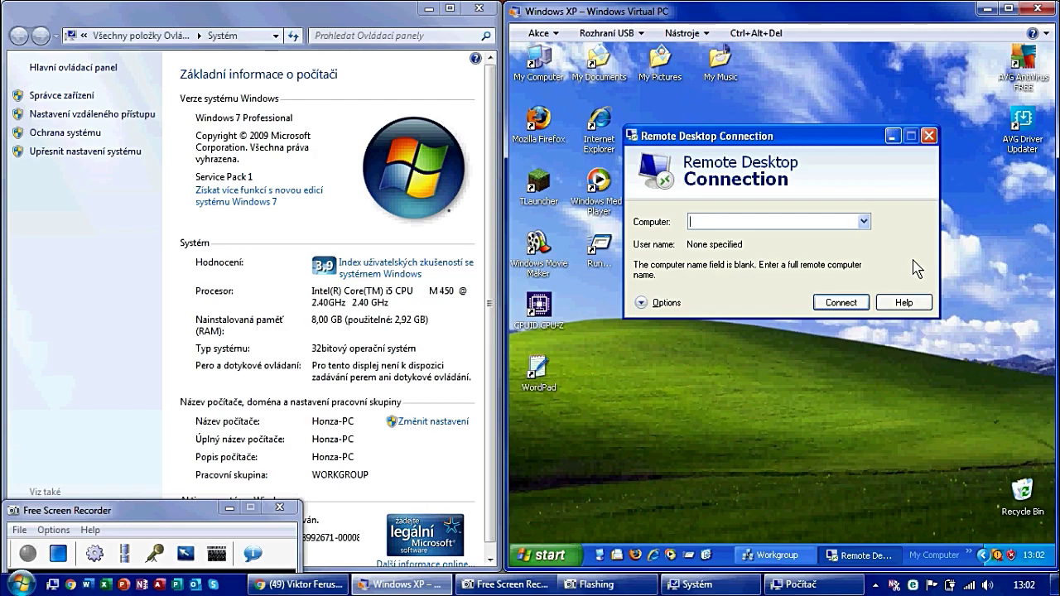
Step: Enter honza-pc as the computer to connect to from Windows XP and expand the connection options
{"action": "type", "text": "honza"}
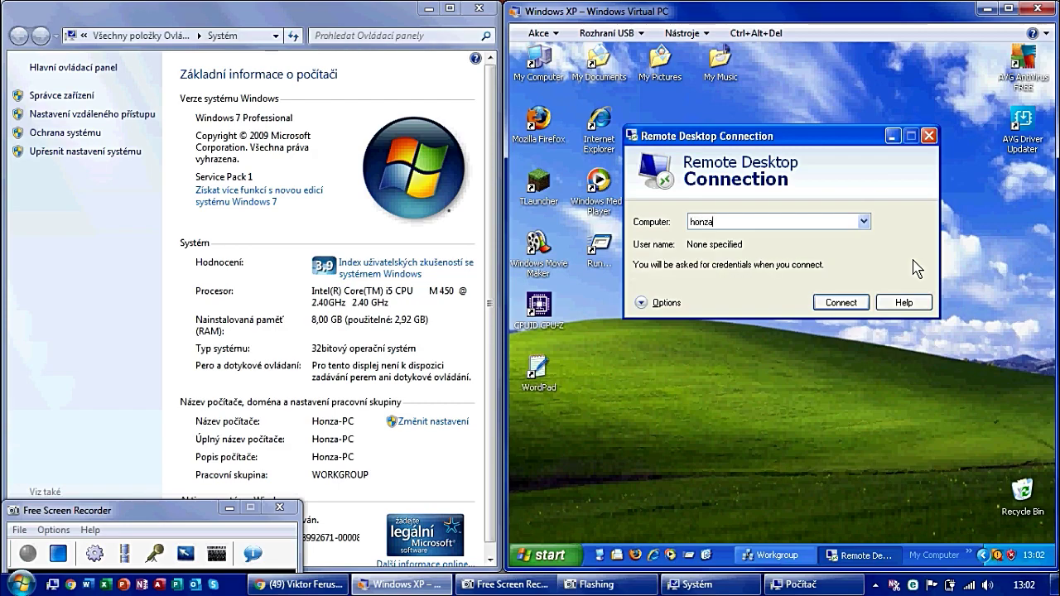
{"action": "type", "text": "-pc"}
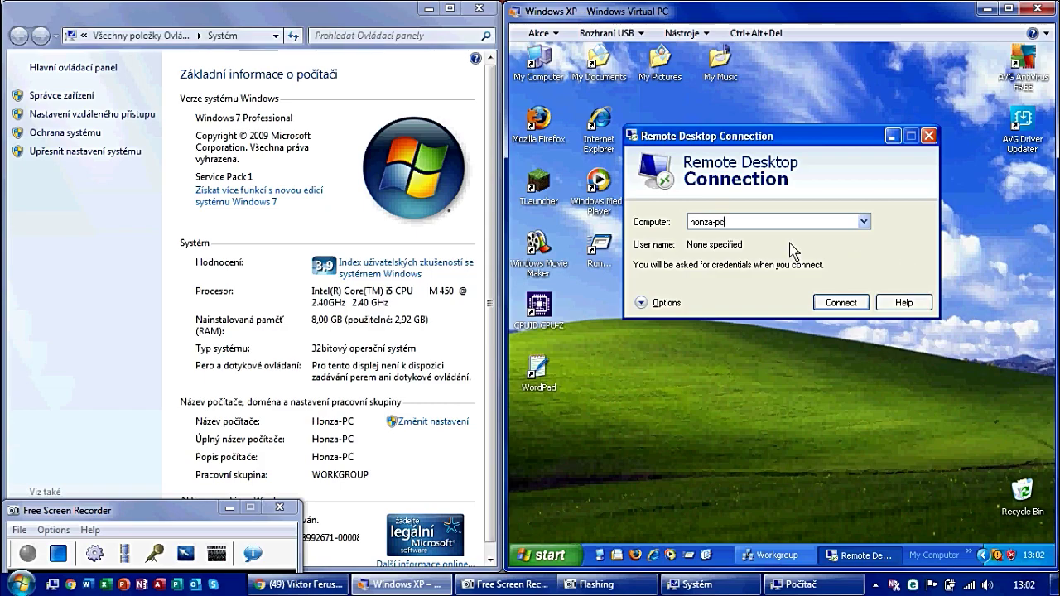
{"action": "left_click", "coordinate": [670, 302]}
Step: Enter admin as the user name for the honza-pc connection and close Remote Desktop Connection in Windows XP without connecting
{"action": "left_click", "coordinate": [762, 303]}
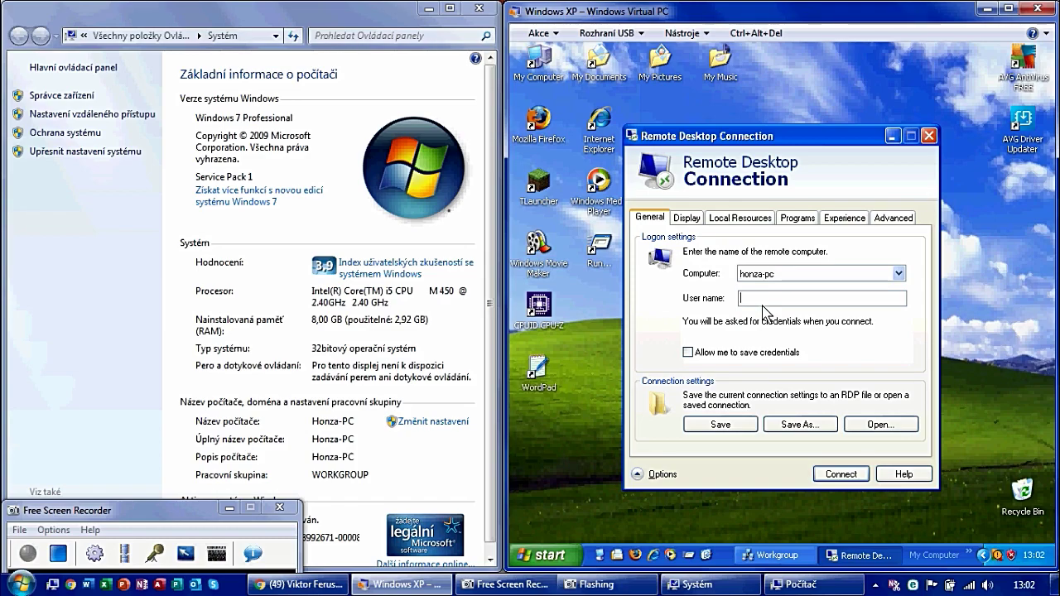
{"action": "key", "text": "BackSpace"}
{"action": "key", "text": "BackSpace"}
{"action": "left_click", "coordinate": [23, 582]}
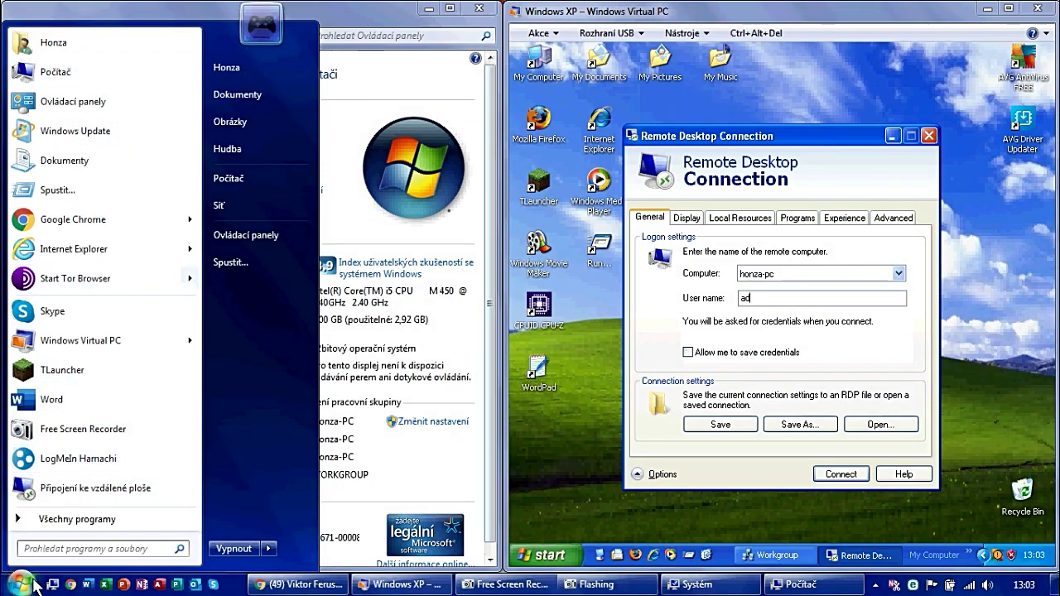
{"action": "left_click", "coordinate": [726, 320]}
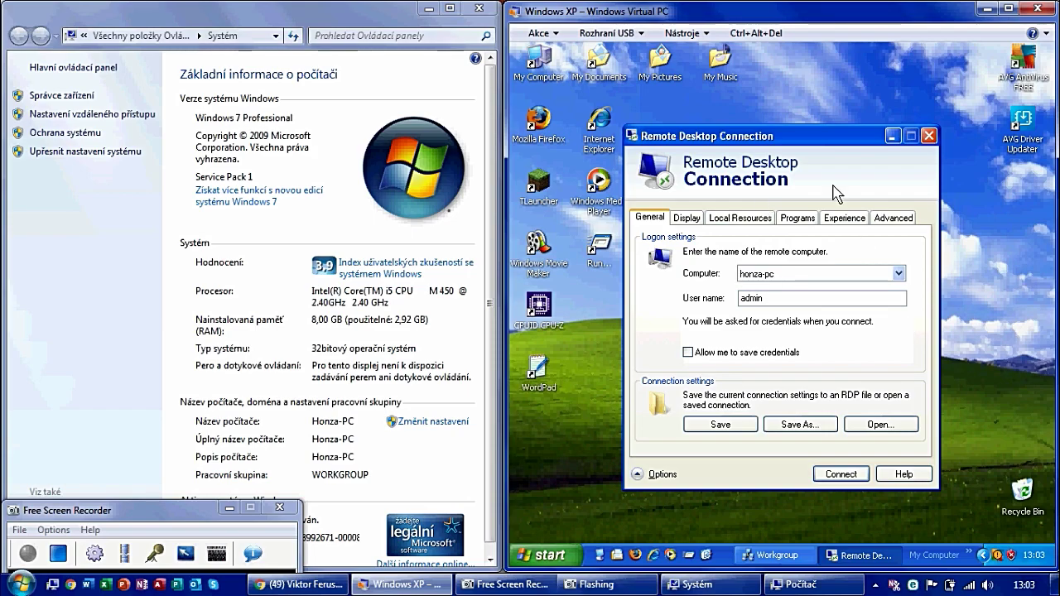
{"action": "left_click", "coordinate": [929, 135]}
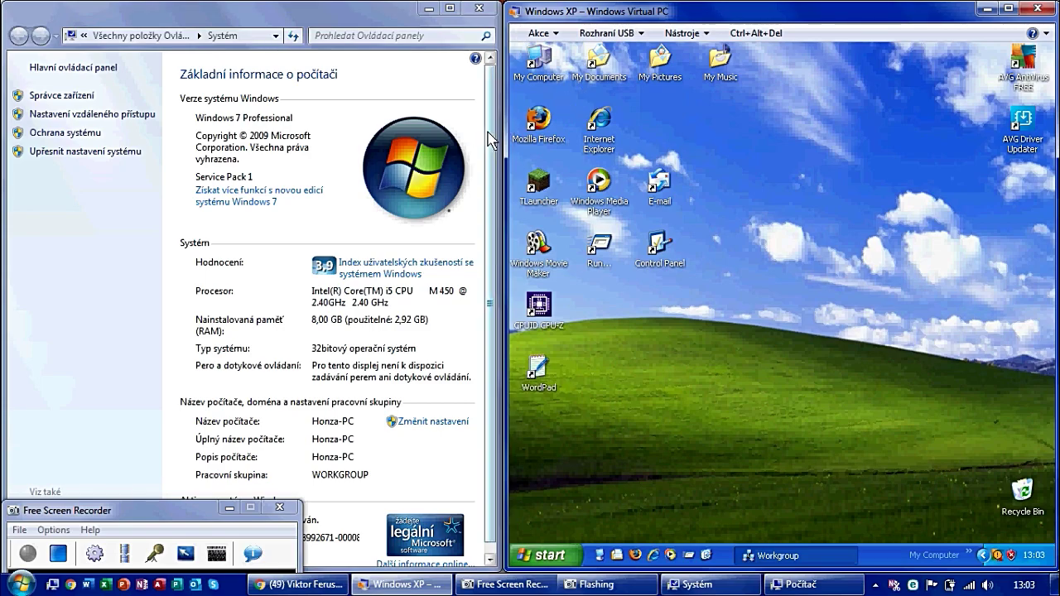
Step: Bring the Windows 7 System window forward and select the Honzaxp2-pc computer in the Windows XP Workgroup window
{"action": "left_click", "coordinate": [491, 246]}
{"action": "scroll", "coordinate": [491, 246], "scroll_direction": "up", "scroll_amount": 1}
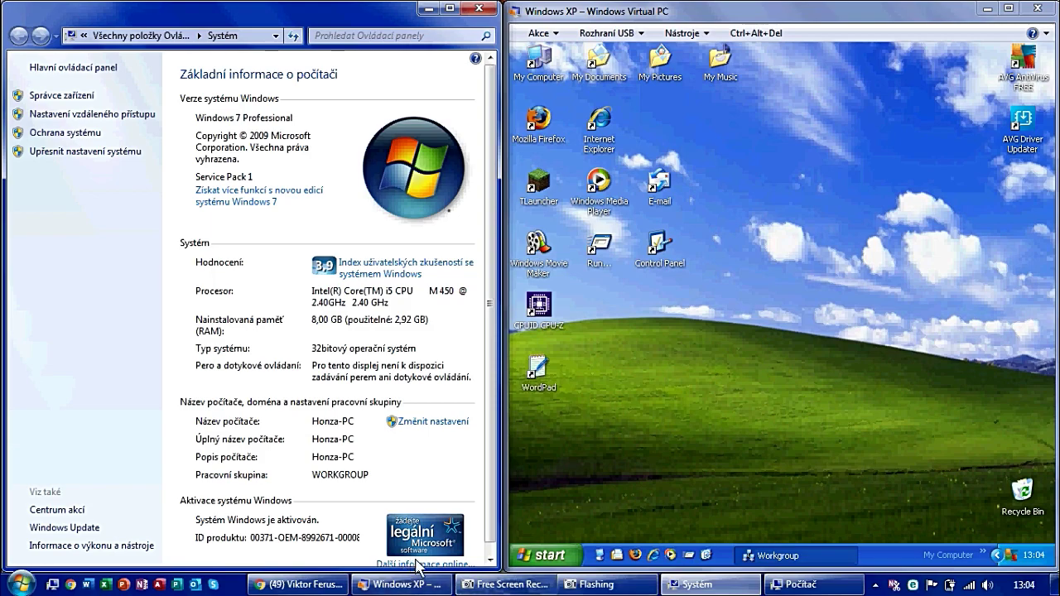
{"action": "mouse_move", "coordinate": [402, 584]}
{"action": "mouse_move", "coordinate": [498, 592]}
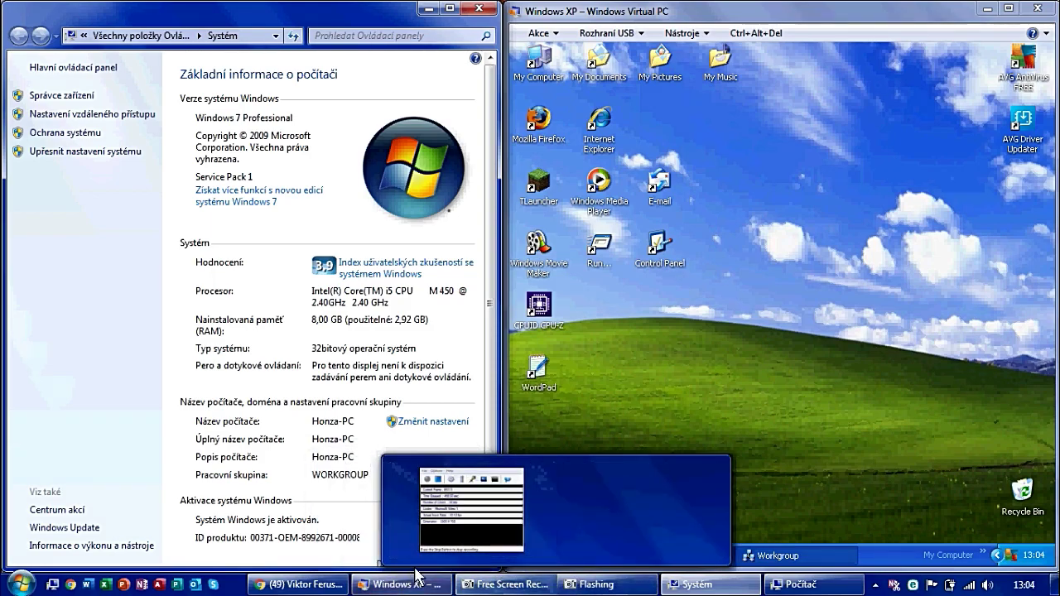
{"action": "mouse_move", "coordinate": [754, 471]}
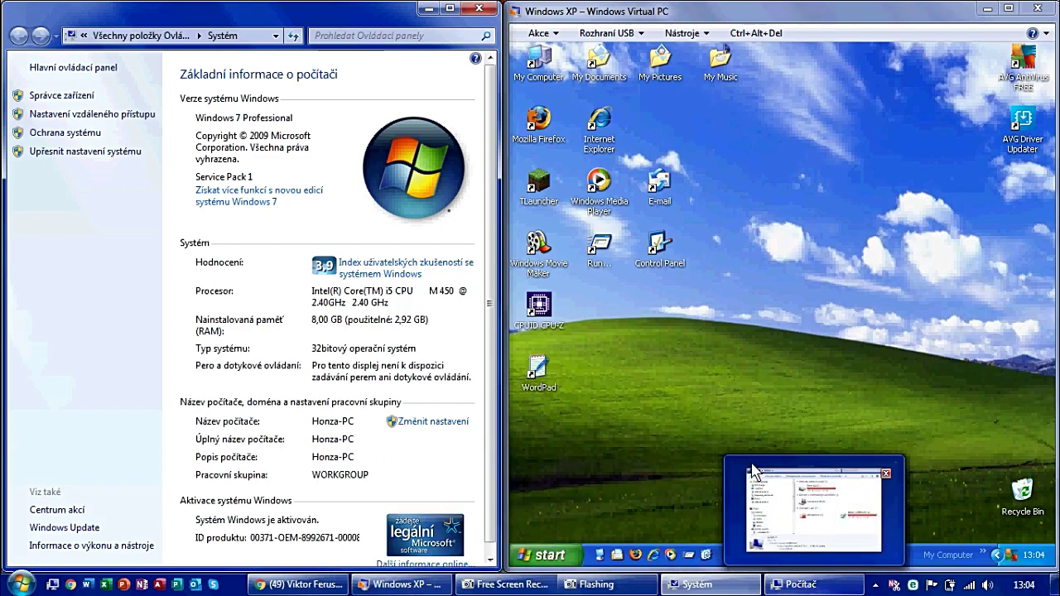
{"action": "left_click", "coordinate": [660, 454]}
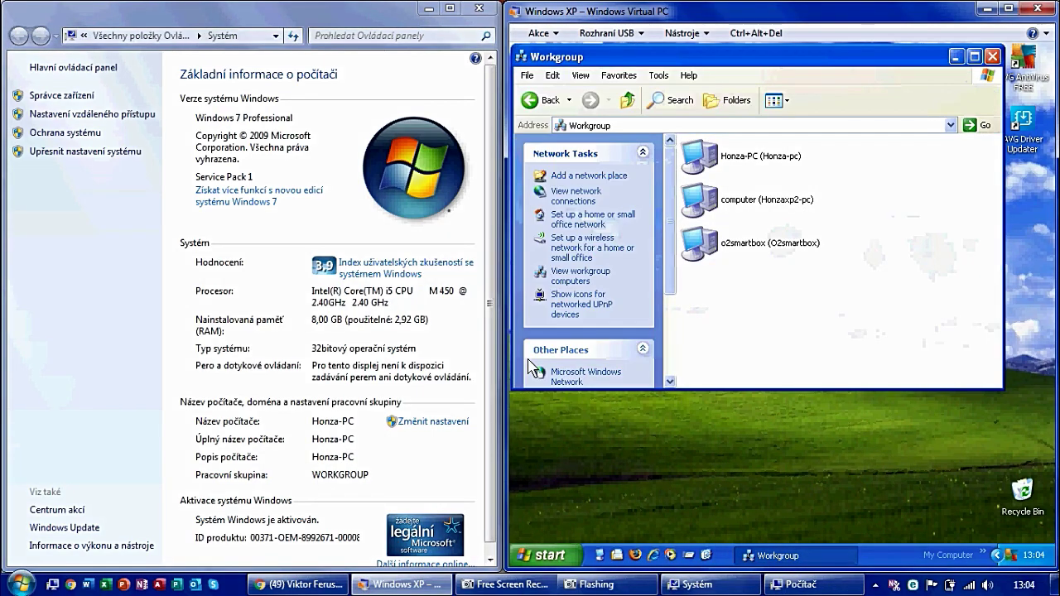
{"action": "left_click", "coordinate": [777, 212]}
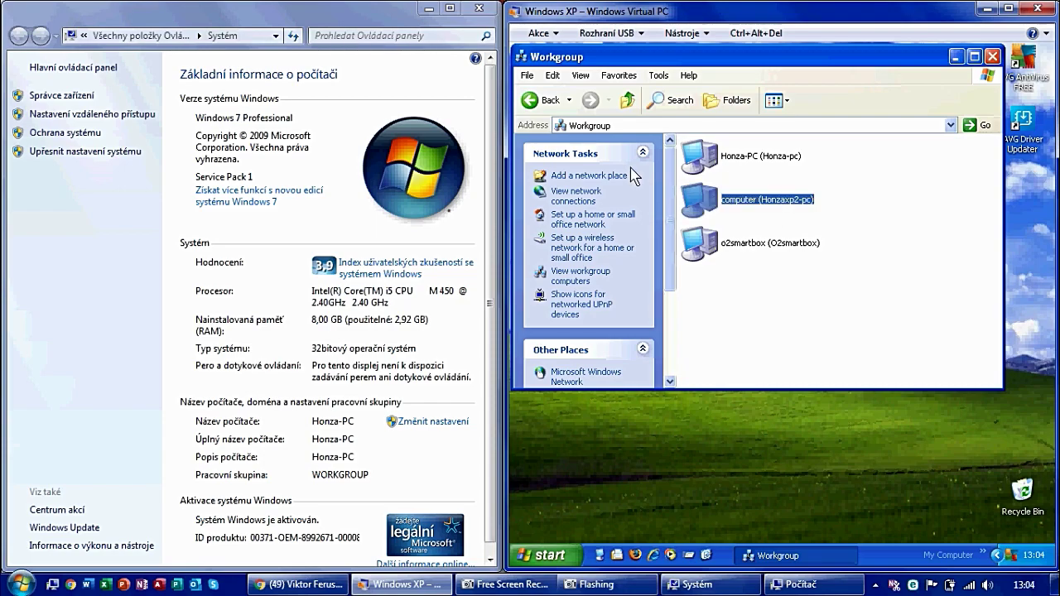